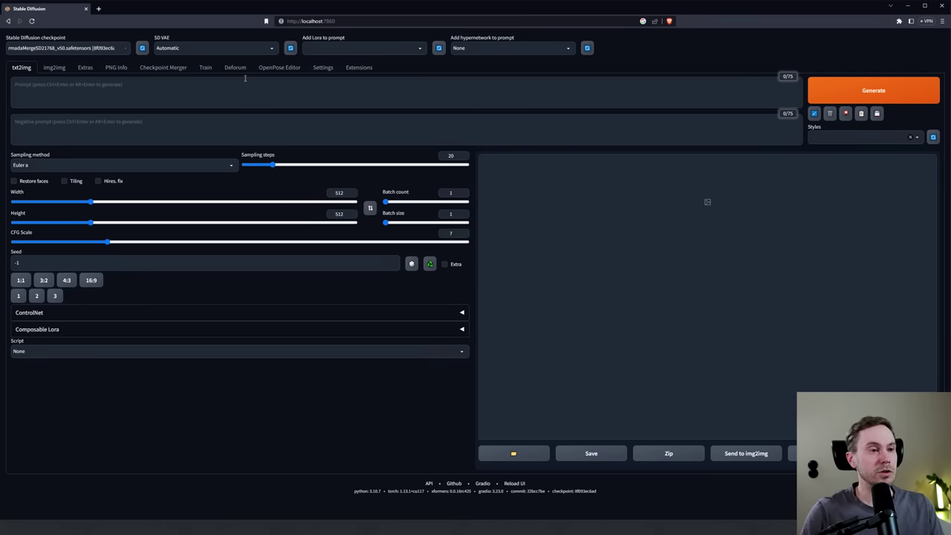
Load the café portrait in img2img's Inpaint canvas and toggle its fullscreen view with the S key.
left_click(58, 69)
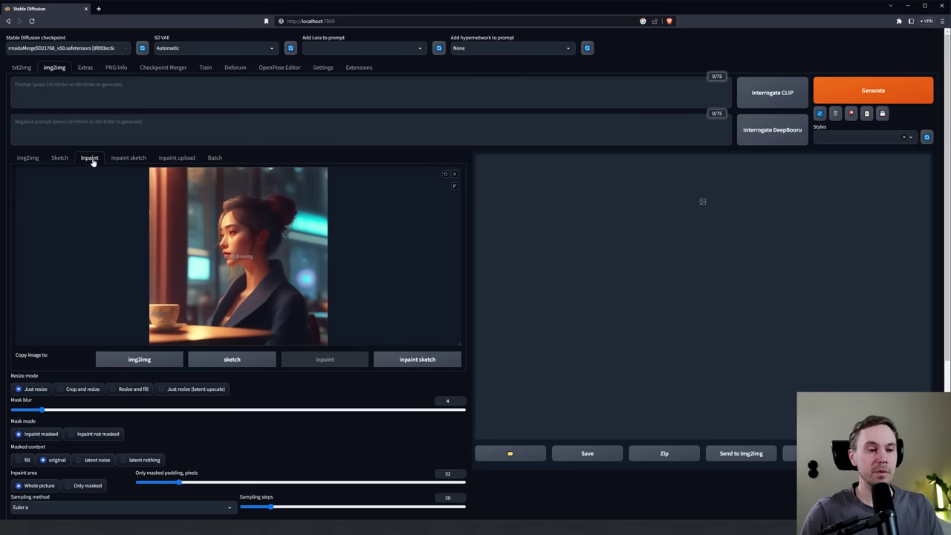
key("s")
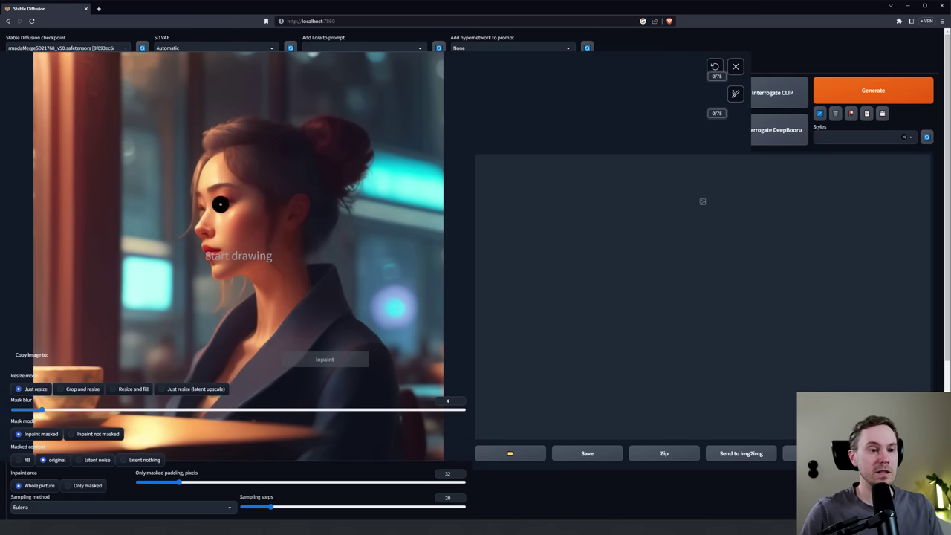
key("s")
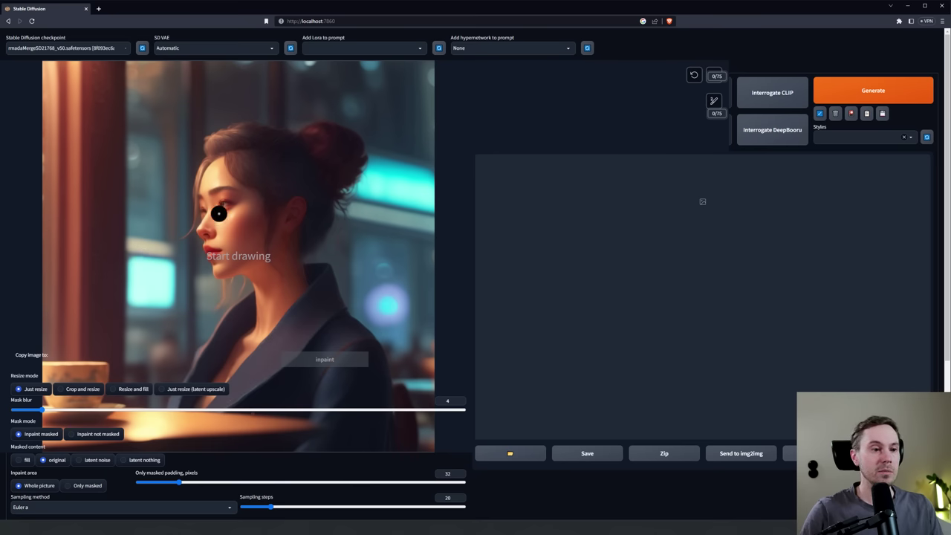
key("s")
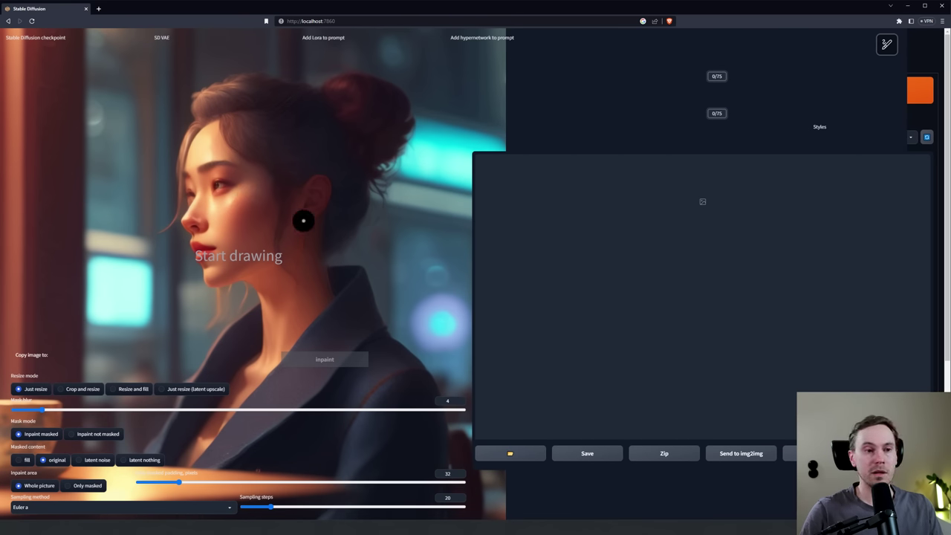
key("s")
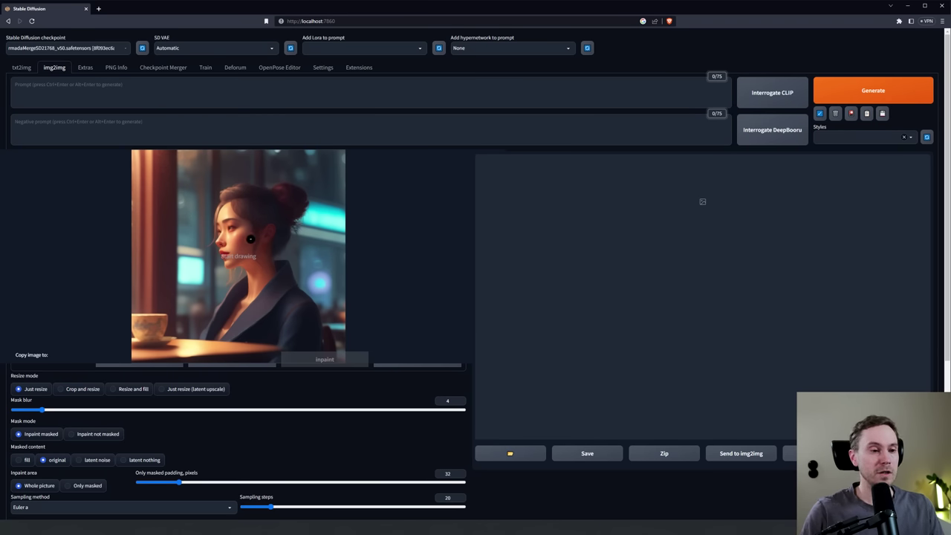
key("s")
key("s")
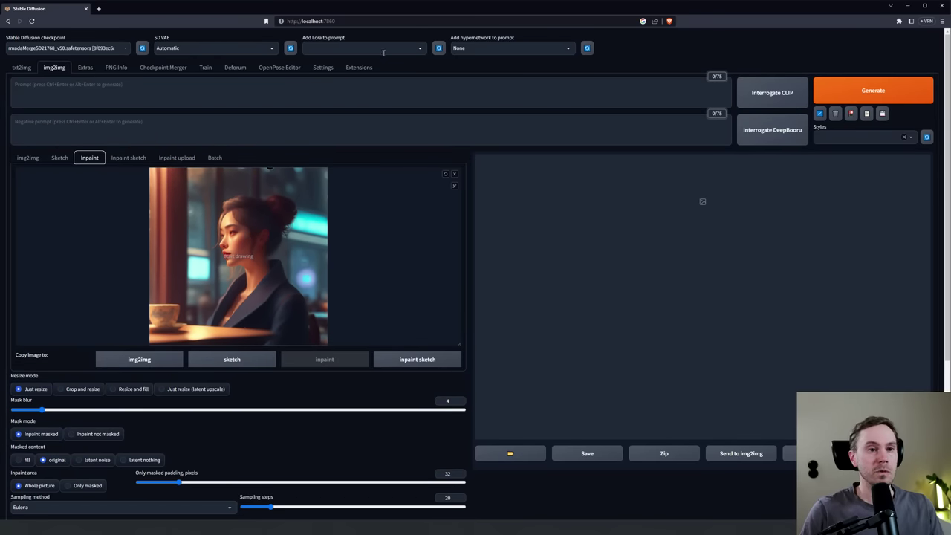
left_click(362, 68)
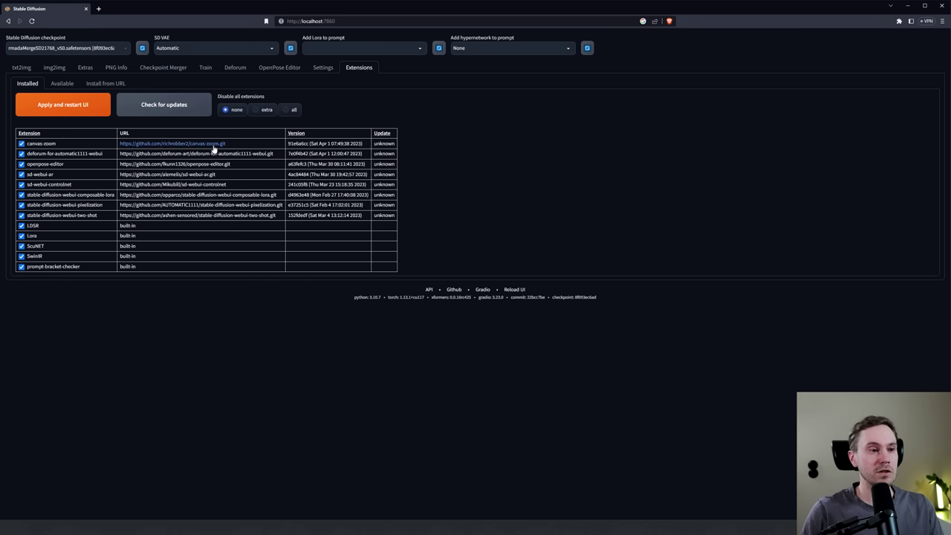
left_click_drag(233, 146, 118, 150)
left_click(236, 145)
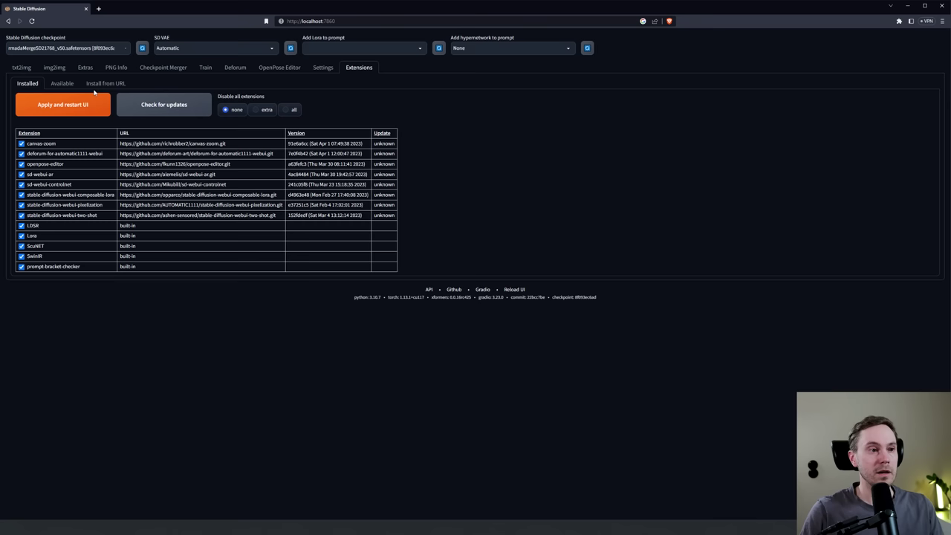
left_click(108, 84)
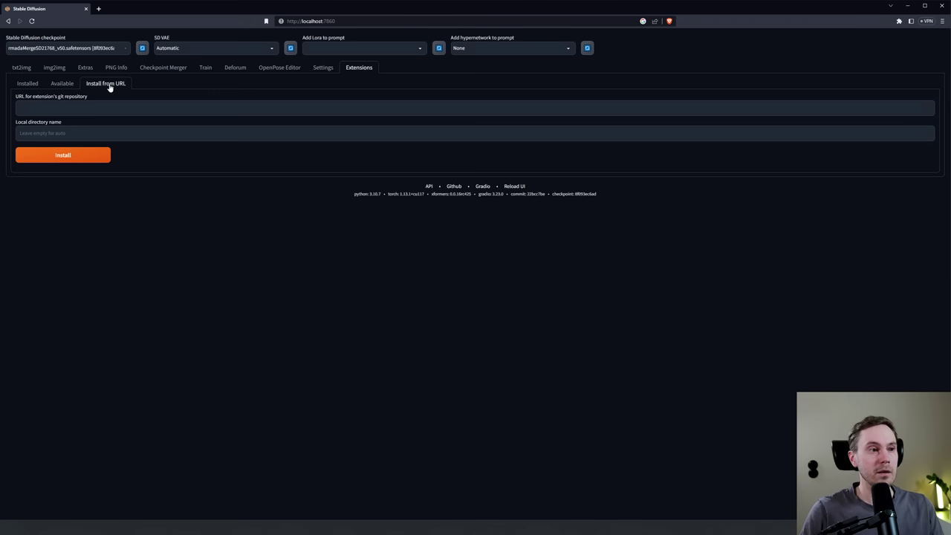
left_click(64, 84)
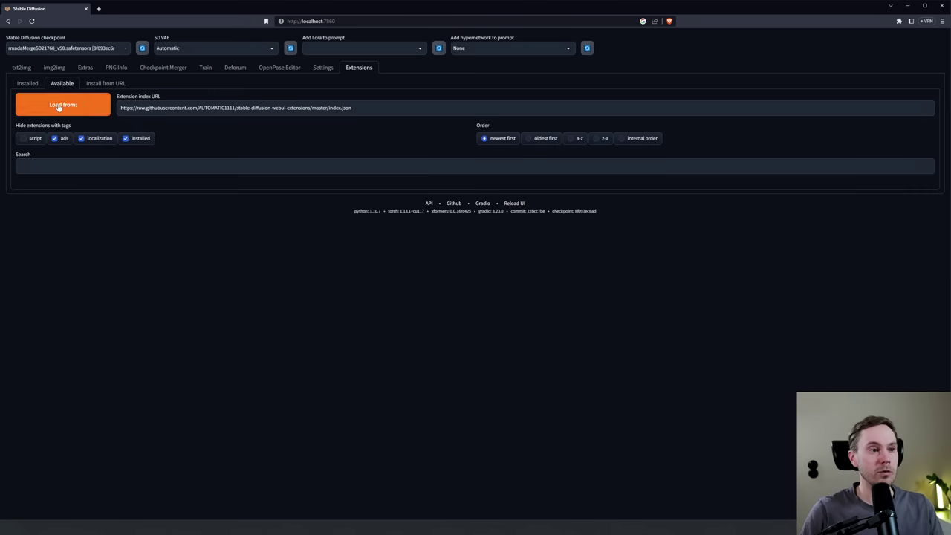
left_click(29, 84)
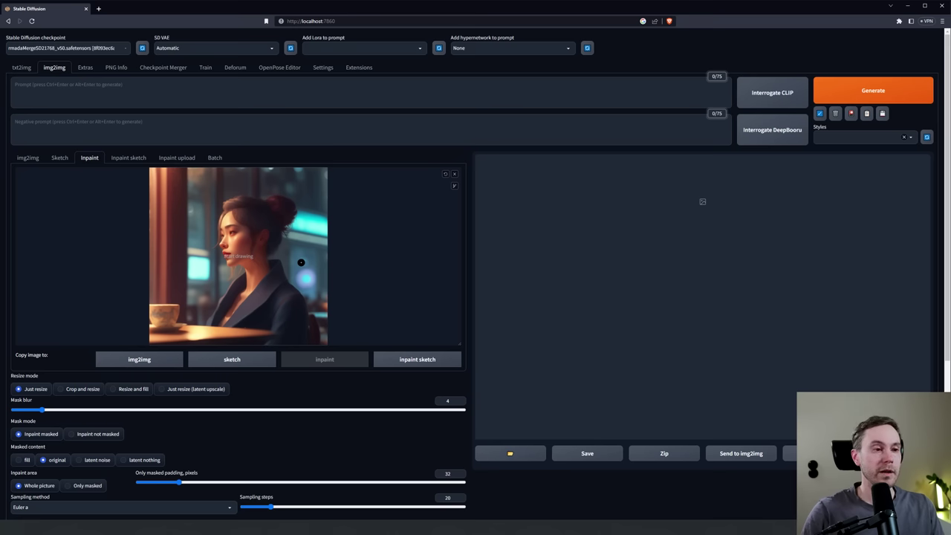
Zoom in, brush a black mask over the woman's whole face, then reset the canvas zoom.
scroll(253, 246, "up", 3)
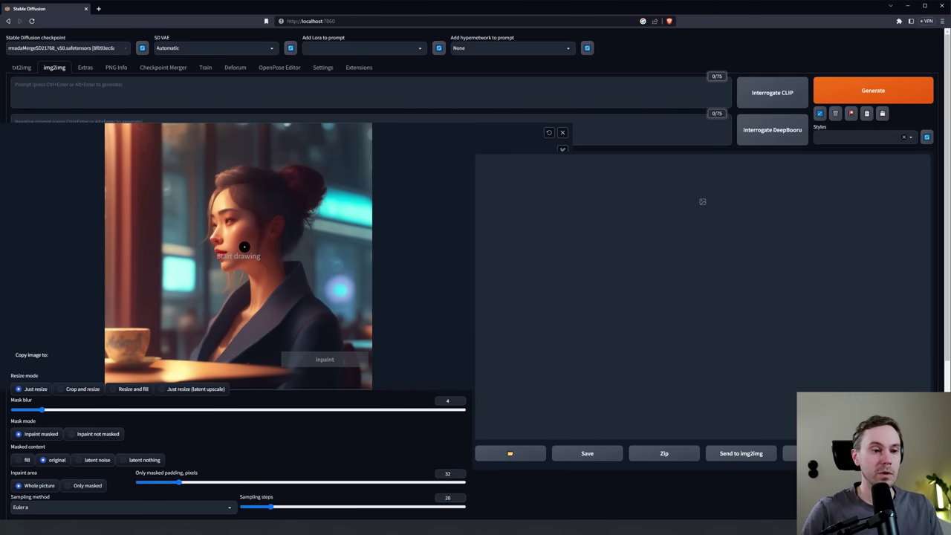
mouse_move(229, 187)
left_mouse_down()
mouse_move(228, 269)
mouse_move(246, 272)
mouse_move(268, 254)
mouse_move(225, 213)
mouse_move(239, 206)
mouse_move(235, 232)
mouse_move(214, 194)
left_mouse_up()
key("r")
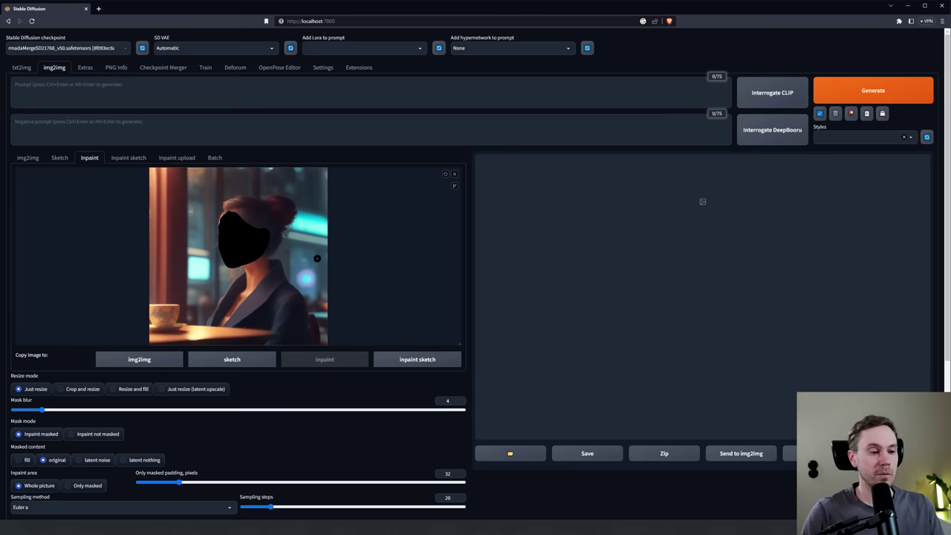
scroll(312, 264, "down", 1)
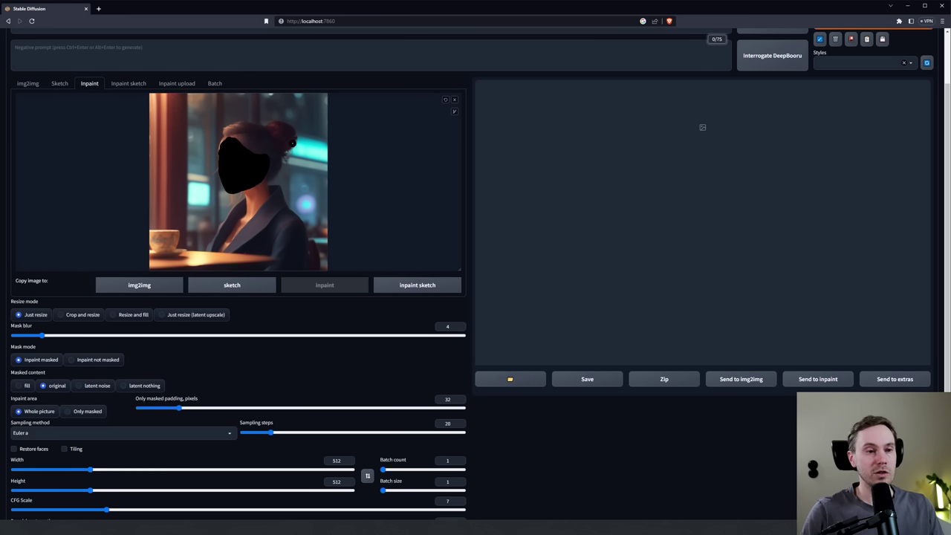
key("ctrl+plus")
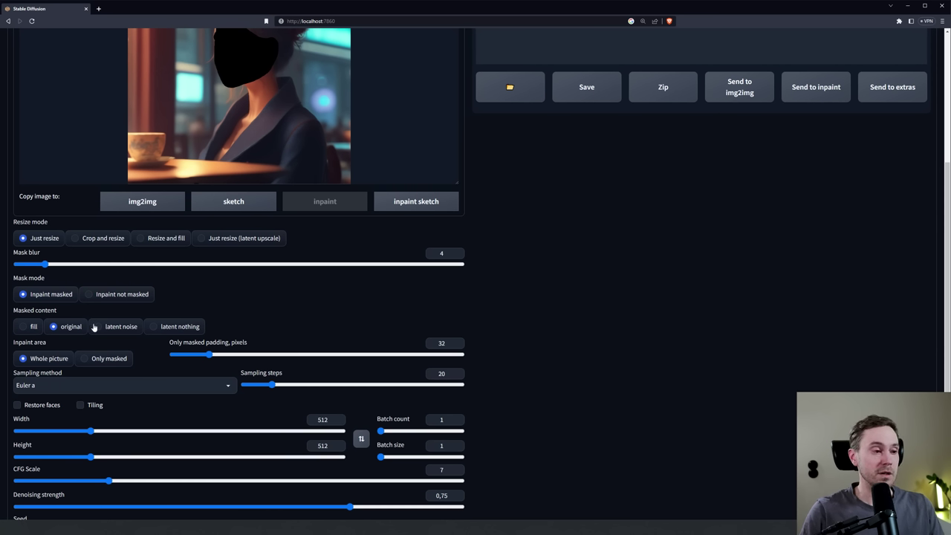
scroll(79, 327, "up", 1)
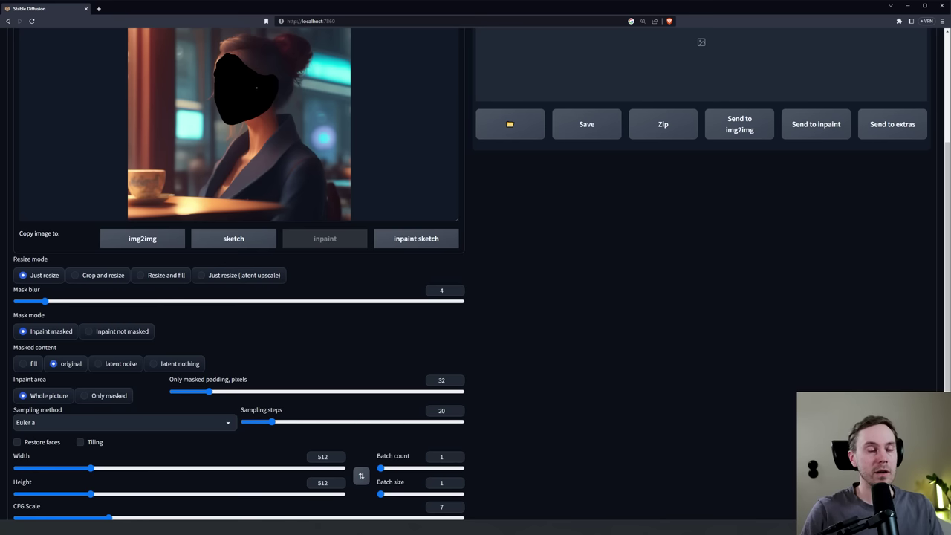
left_click(100, 366)
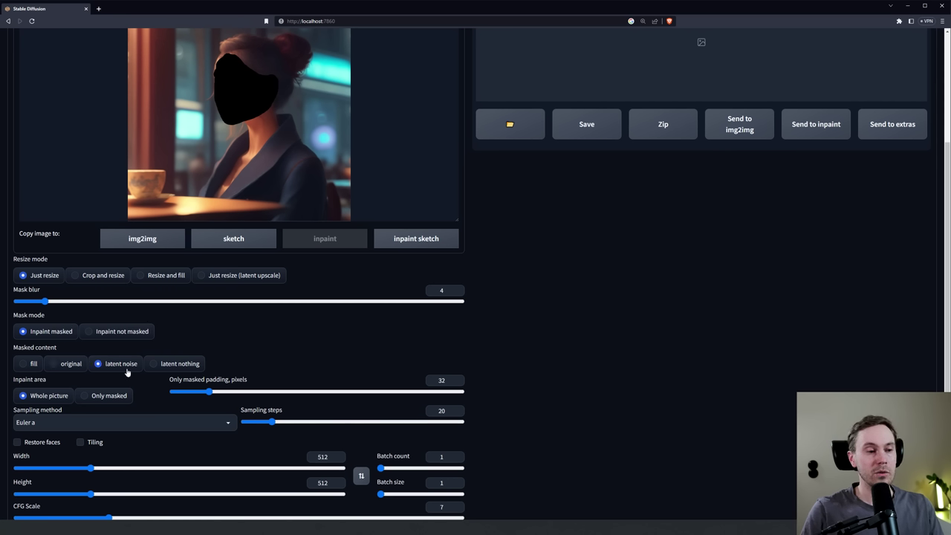
left_click(52, 364)
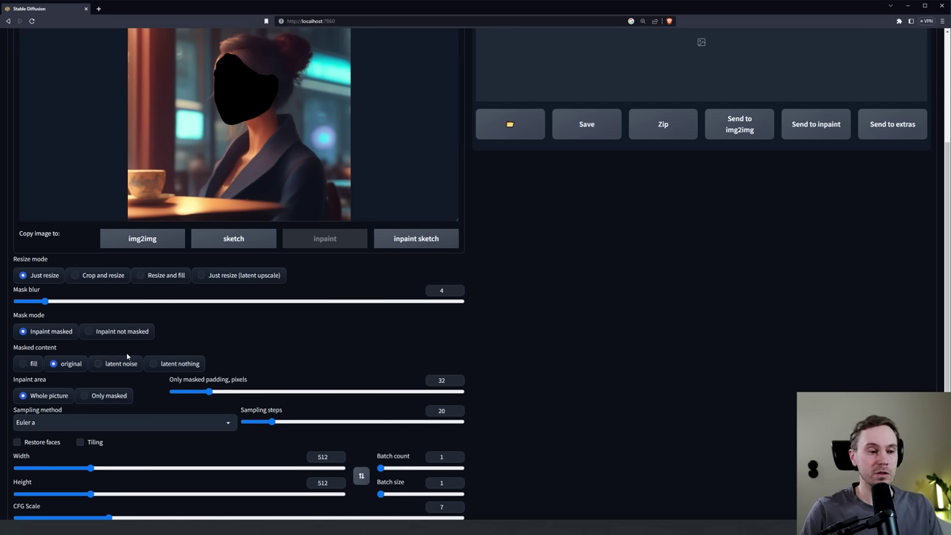
scroll(49, 358, "down", 1)
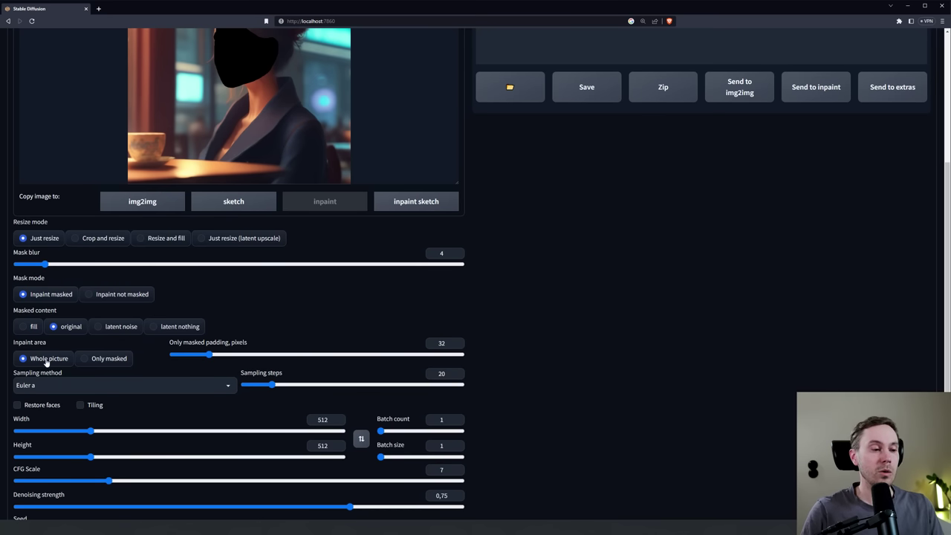
Set Inpaint area to 'Only masked', leaving masked padding at 32 pixels.
scroll(206, 261, "up", 3)
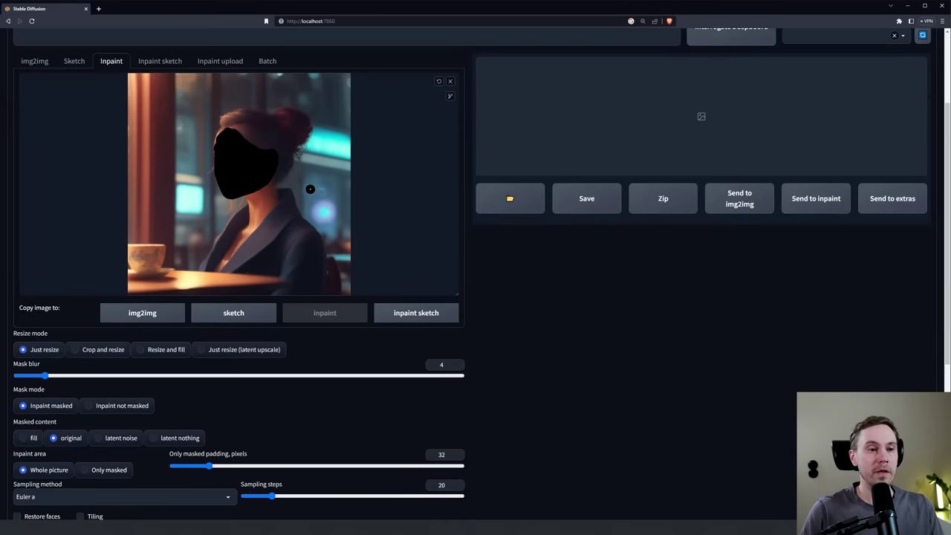
scroll(307, 186, "up", 1)
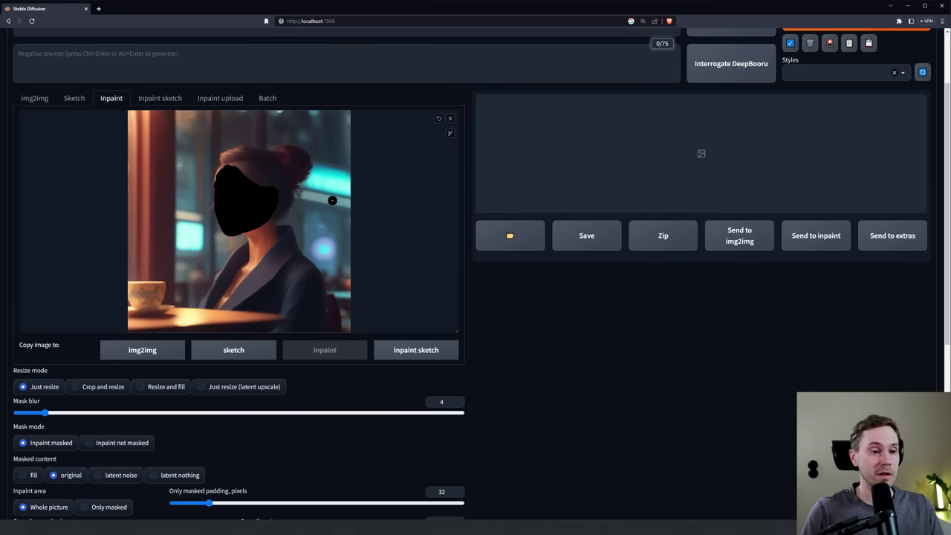
scroll(330, 202, "down", 2)
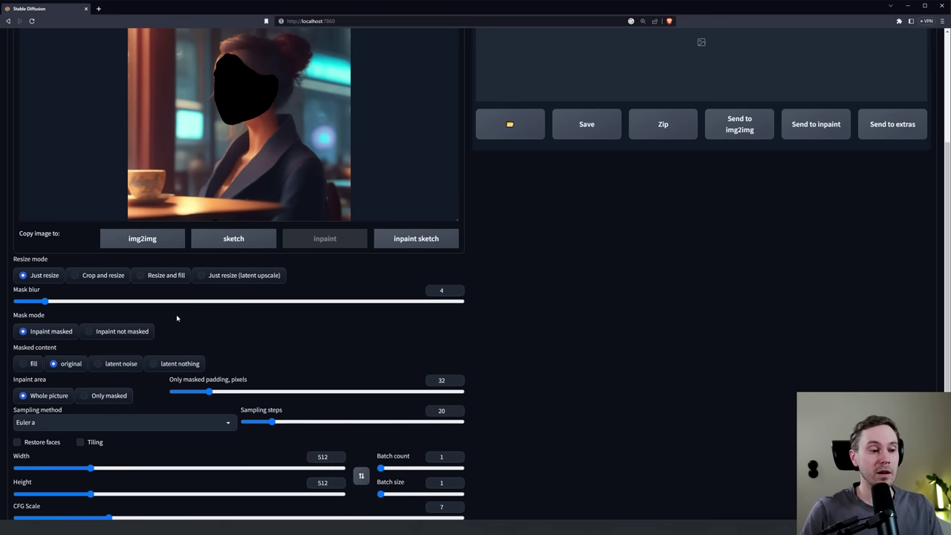
left_click(84, 399)
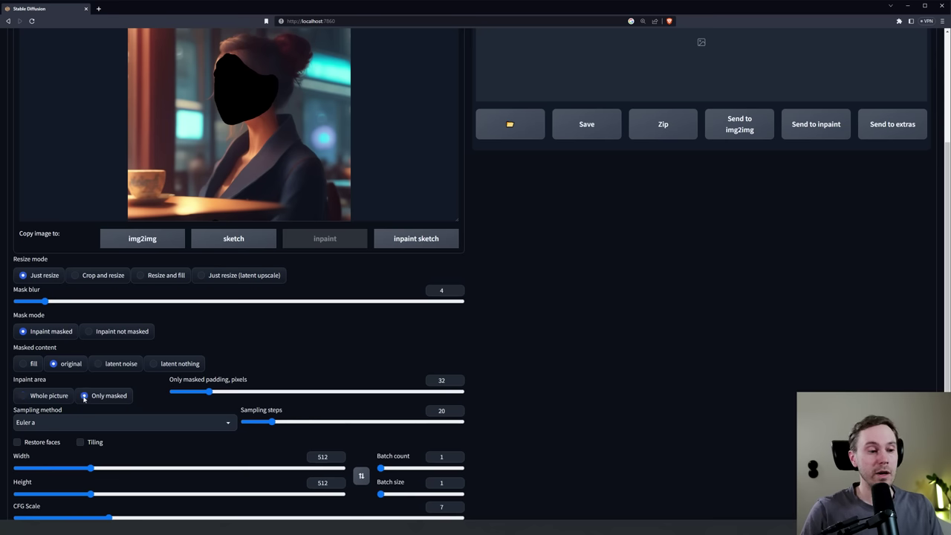
scroll(364, 223, "up", 1)
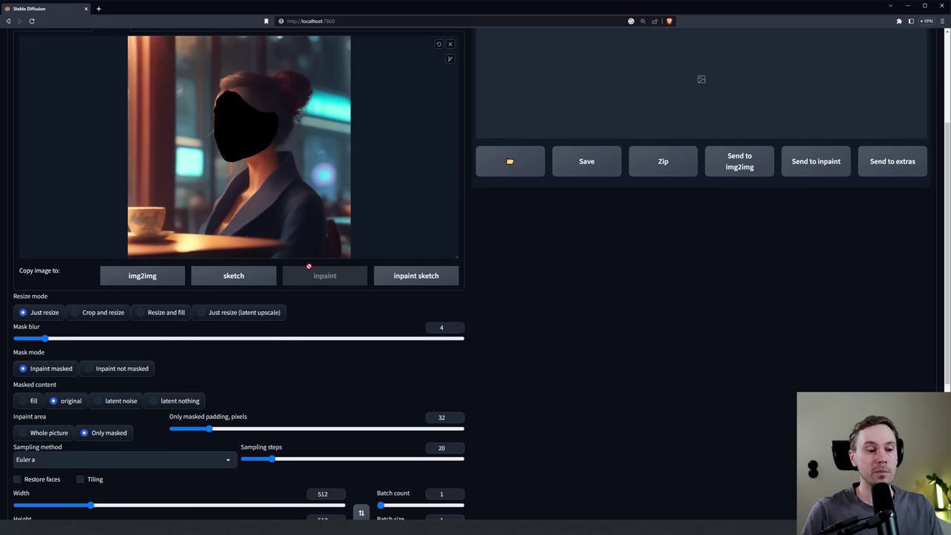
scroll(309, 290, "down", 2)
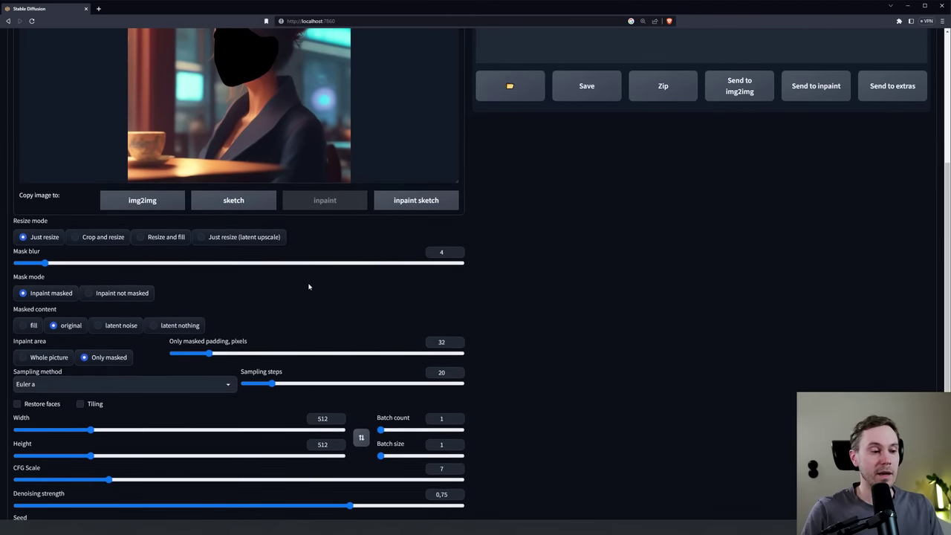
Set the output width and height to 768 × 768.
scroll(297, 311, "down", 1)
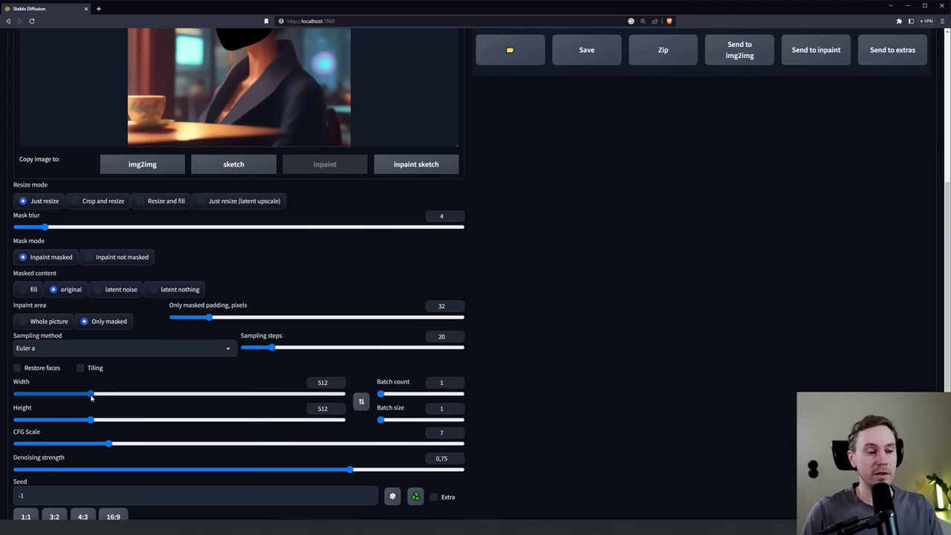
double_click(331, 382)
type("768")
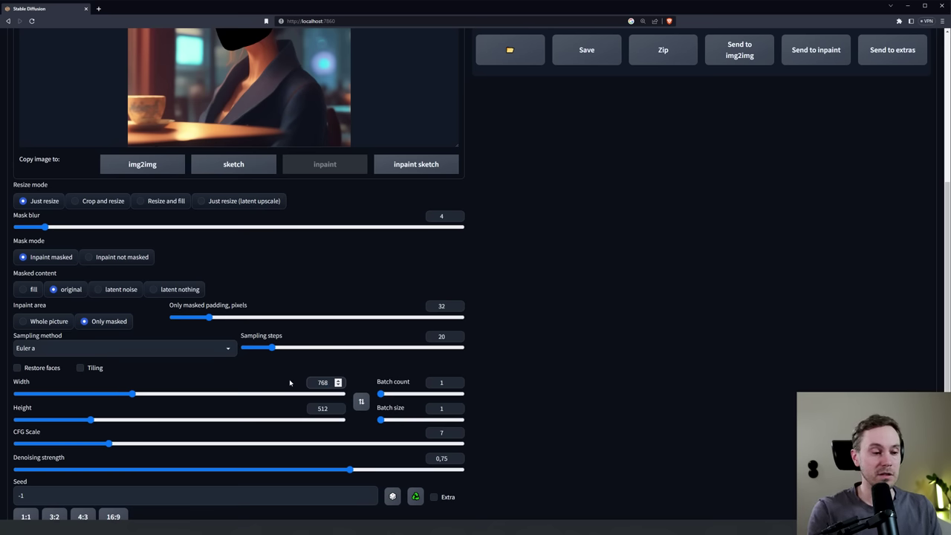
key("Tab")
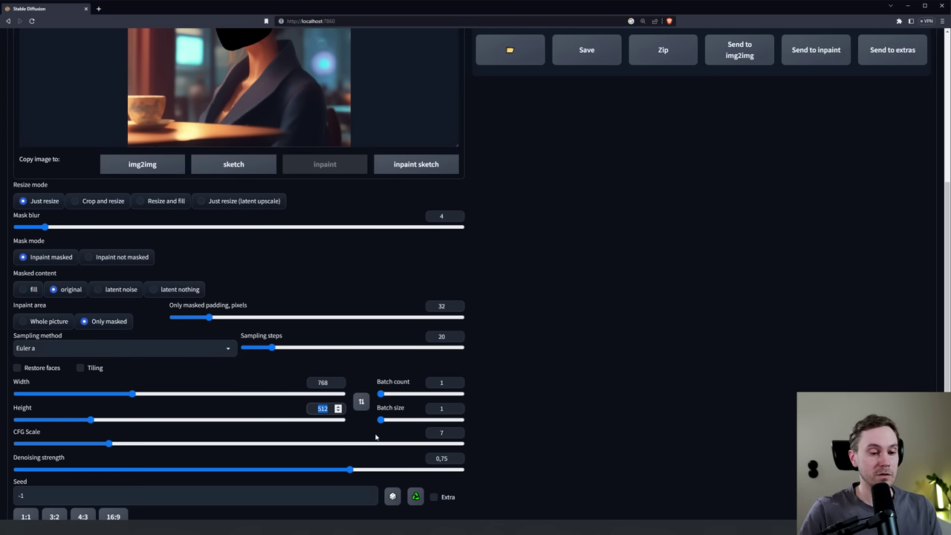
type("768")
key("Tab")
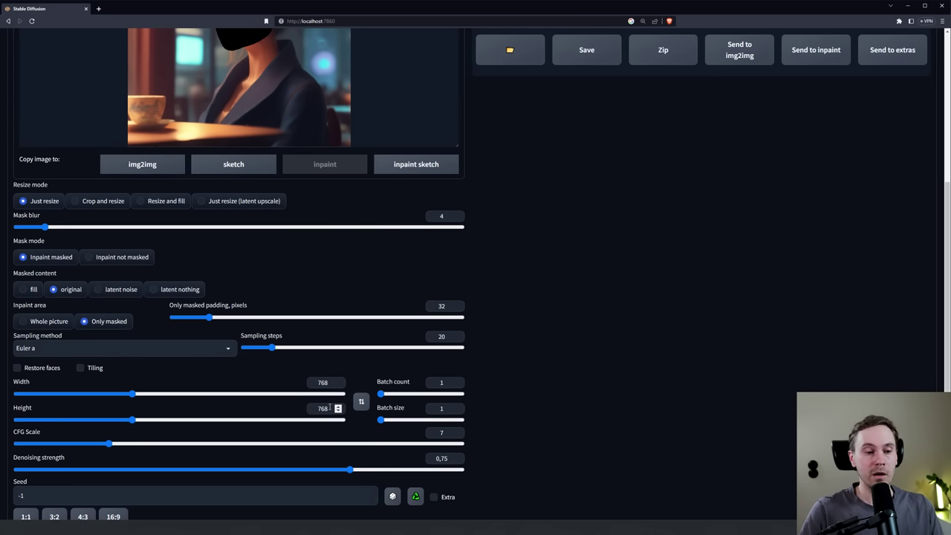
Raise sampling steps from 20 to 25 and check the sampler is still Euler a.
scroll(327, 405, "up", 2)
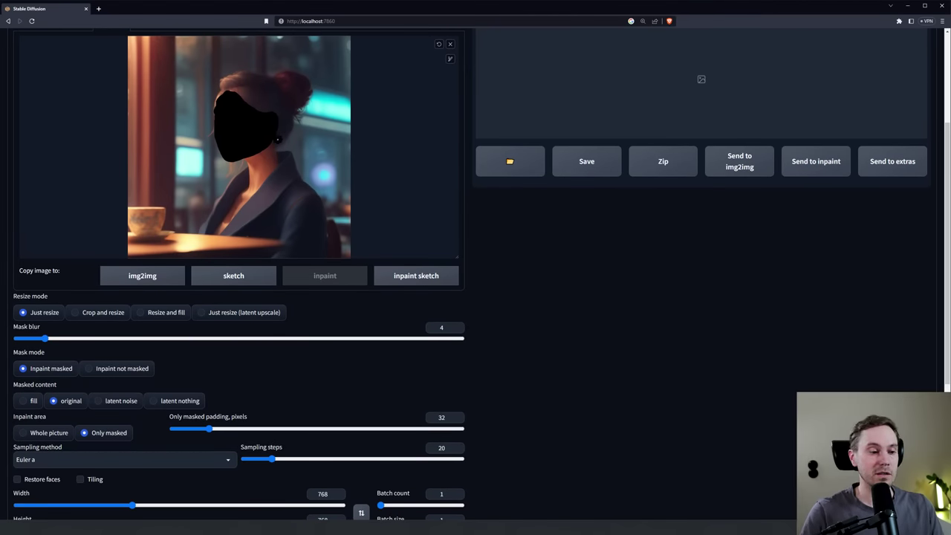
scroll(331, 316, "down", 2)
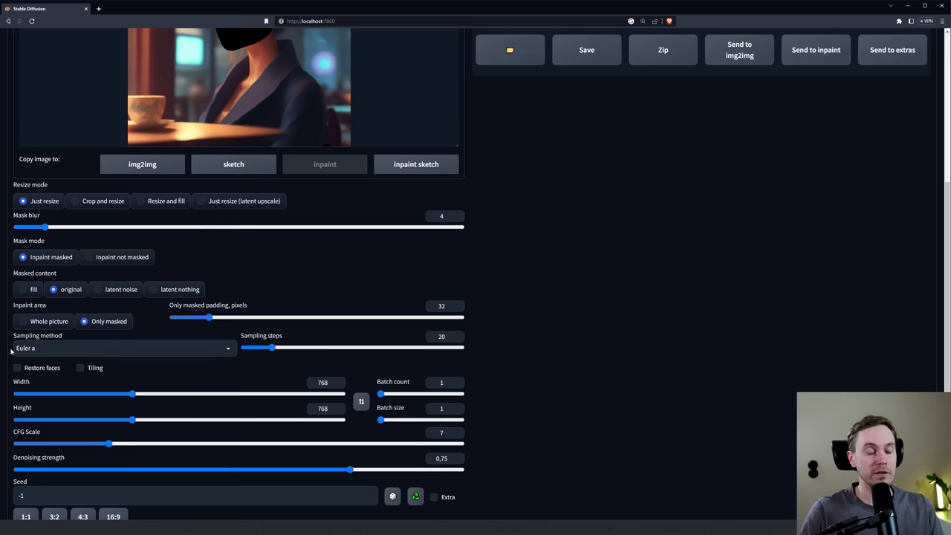
left_click_drag(271, 347, 278, 350)
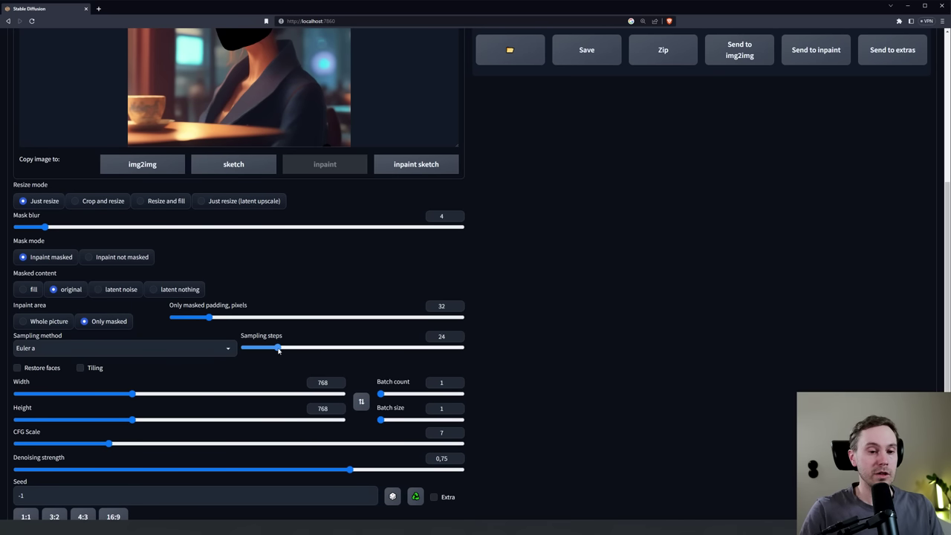
left_click(228, 351)
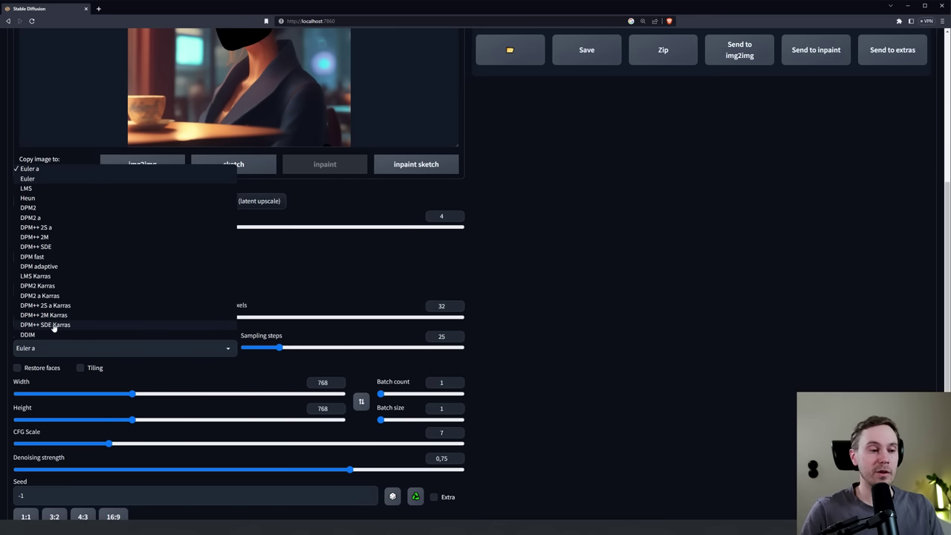
Keep Euler a as the sampler and set denoising strength to 0.6, down from 0.75.
left_click(257, 375)
scroll(256, 375, "down", 2)
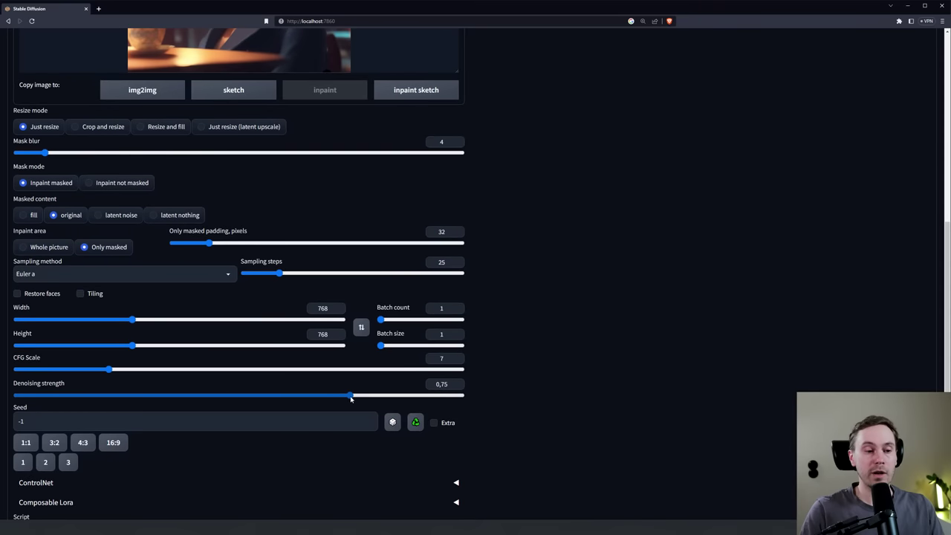
left_click_drag(351, 399, 196, 403)
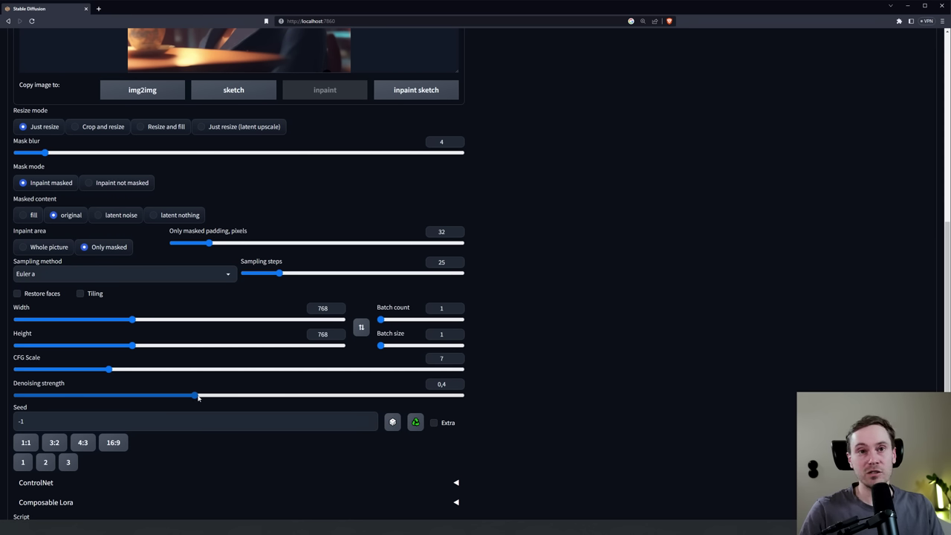
left_click_drag(196, 397, 283, 400)
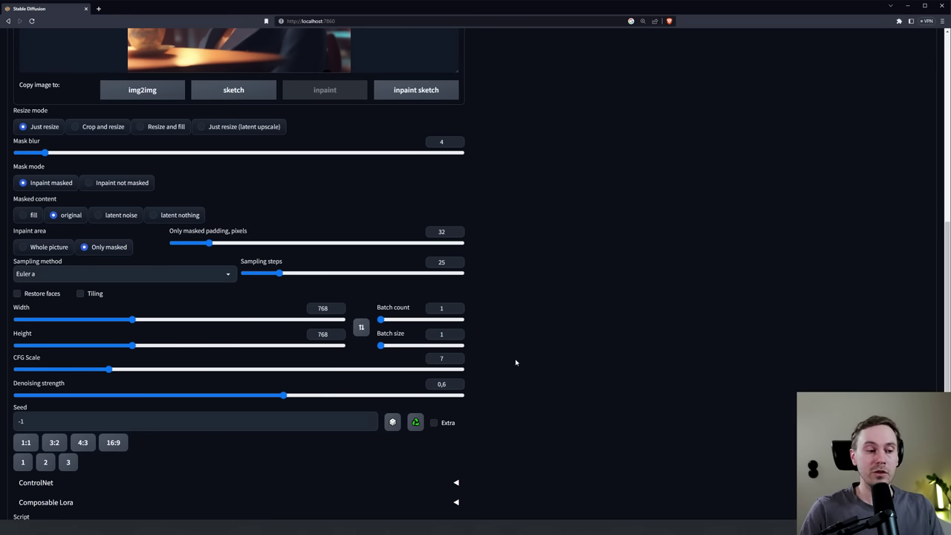
Enter prompt 'woman face' and negative prompt 'nfixer', then generate the inpainted face.
scroll(525, 348, "up", 4)
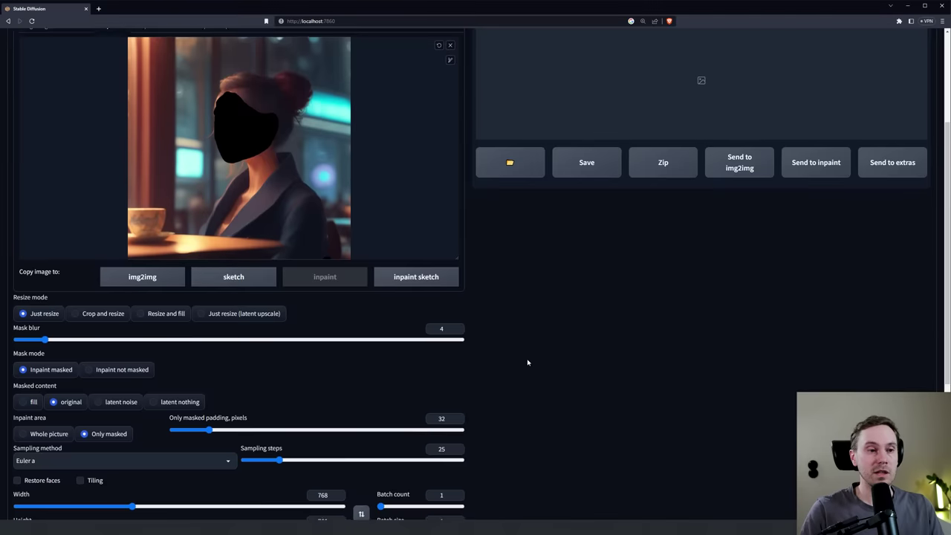
scroll(511, 386, "down", 1)
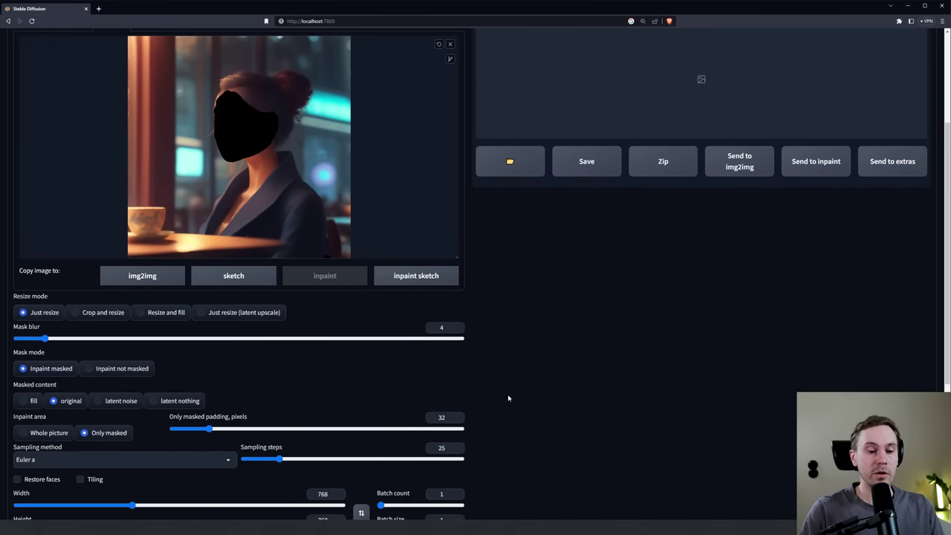
scroll(511, 394, "up", 2)
scroll(530, 390, "up", 1)
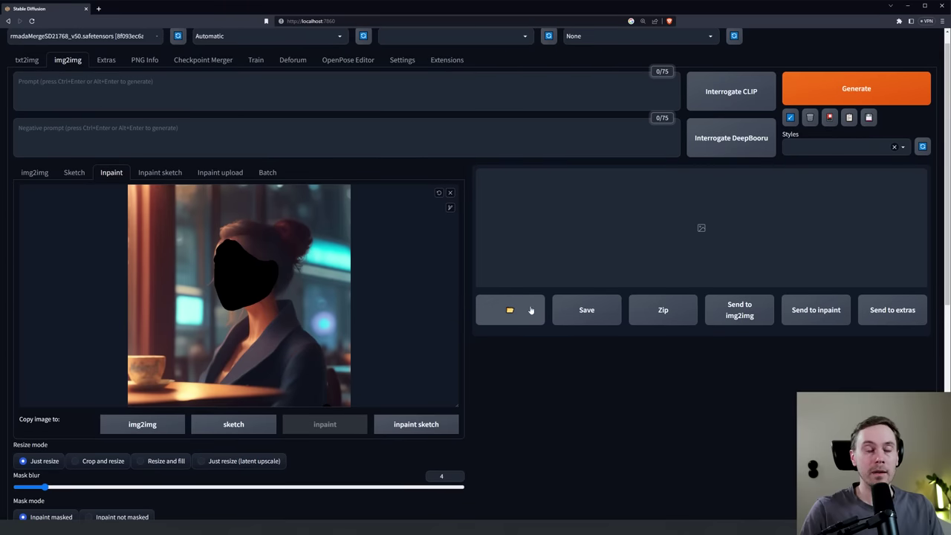
left_click(139, 93)
type("wom")
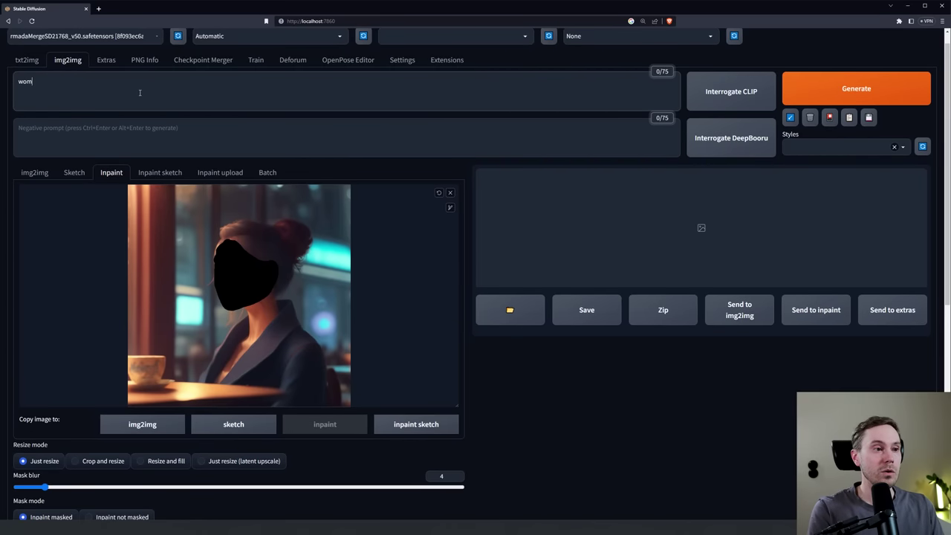
type("an face")
key("Tab")
type("n")
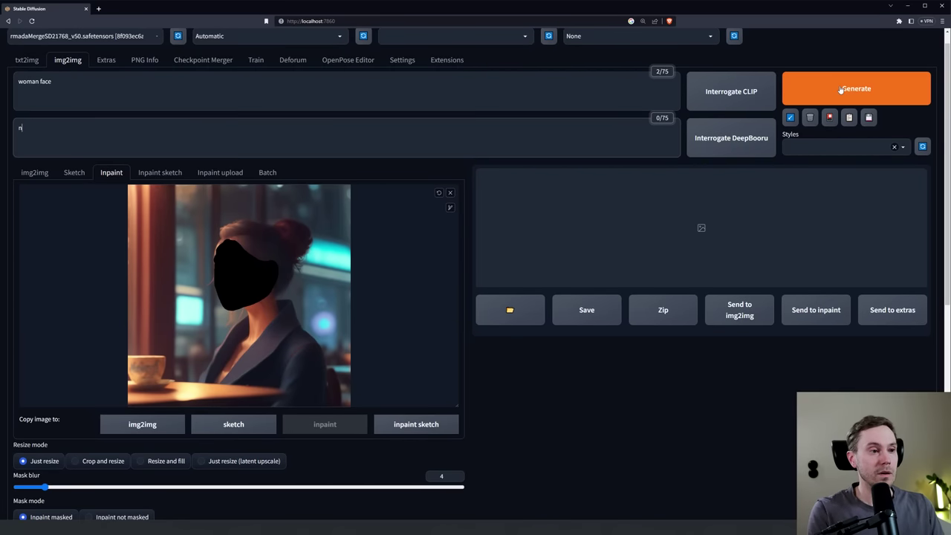
type("fixer")
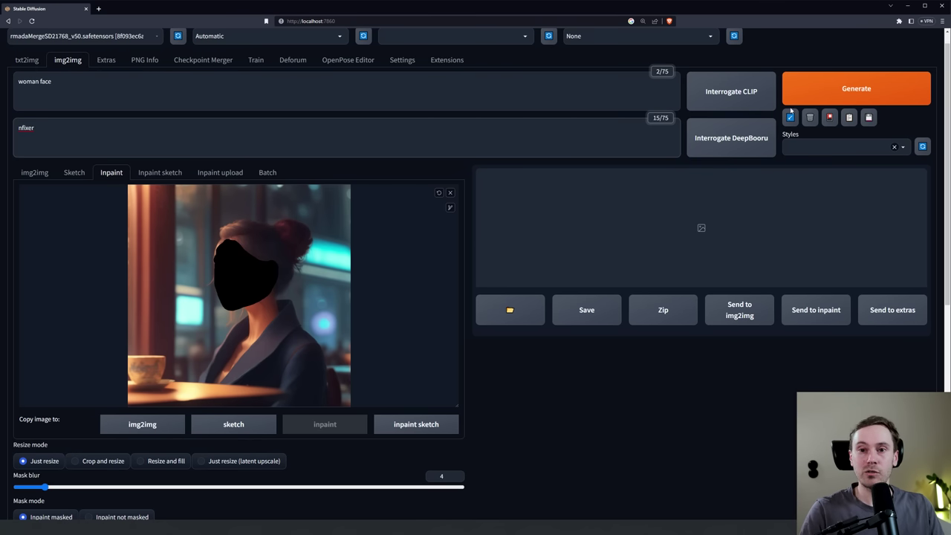
left_click(817, 90)
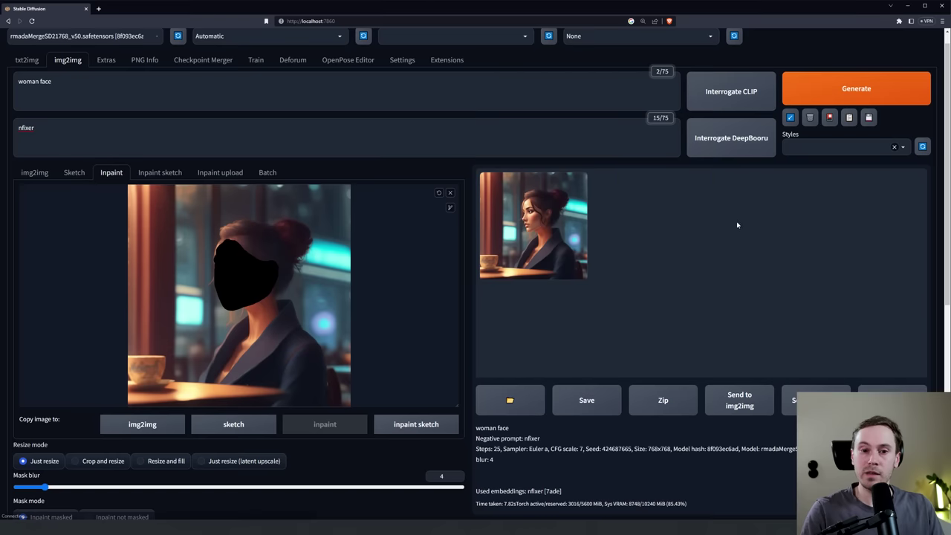
Undo the face mask on the source image and review the generated portrait full-screen.
left_click(534, 213)
left_click(439, 193)
scroll(644, 248, "down", 1)
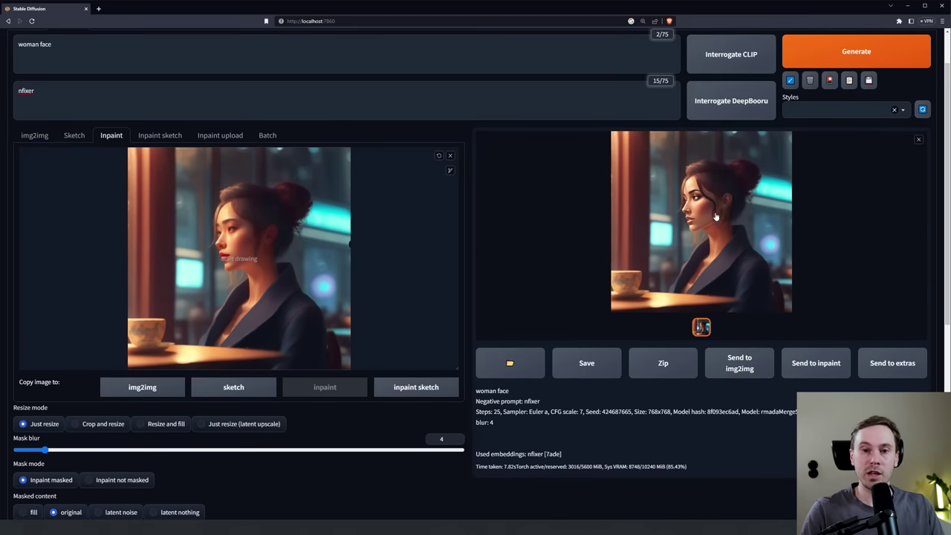
left_click(734, 208)
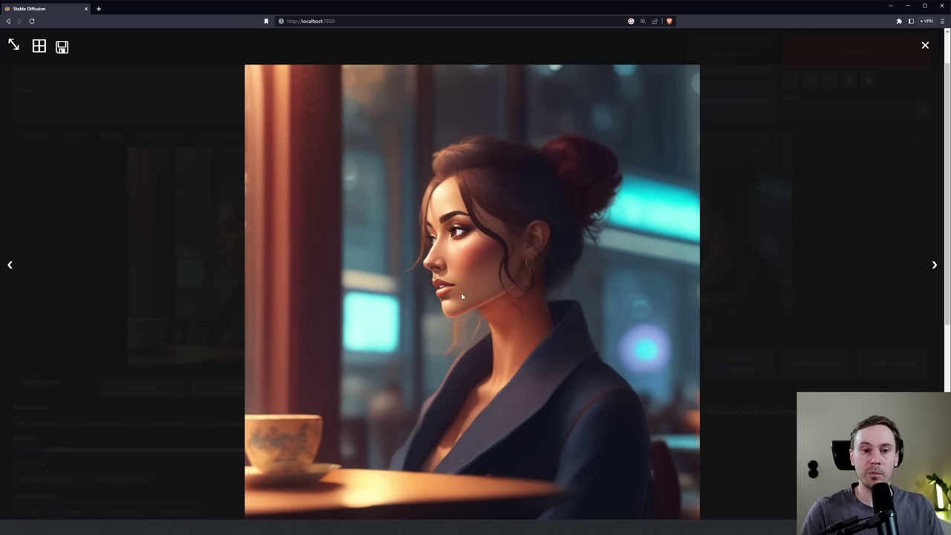
left_click(492, 283)
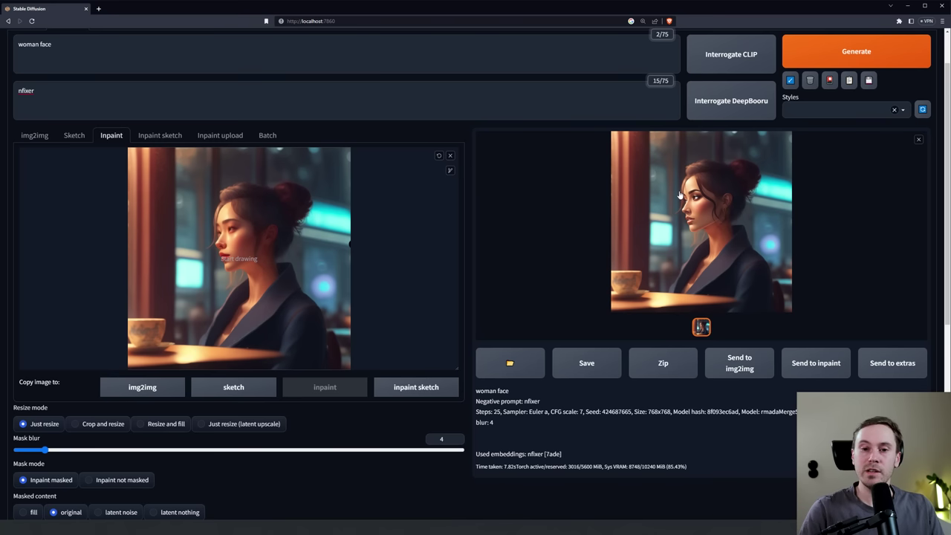
scroll(706, 232, "down", 5)
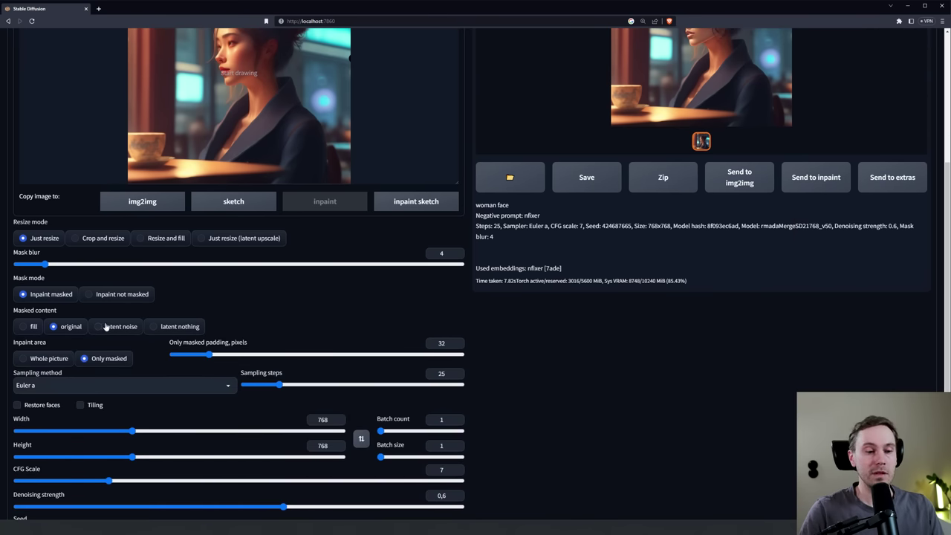
scroll(122, 336, "down", 3)
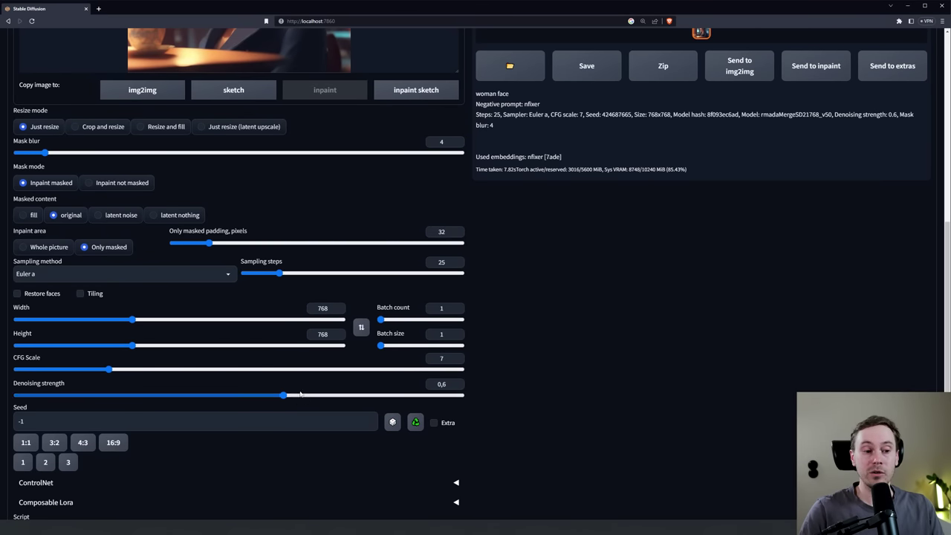
scroll(307, 401, "up", 1)
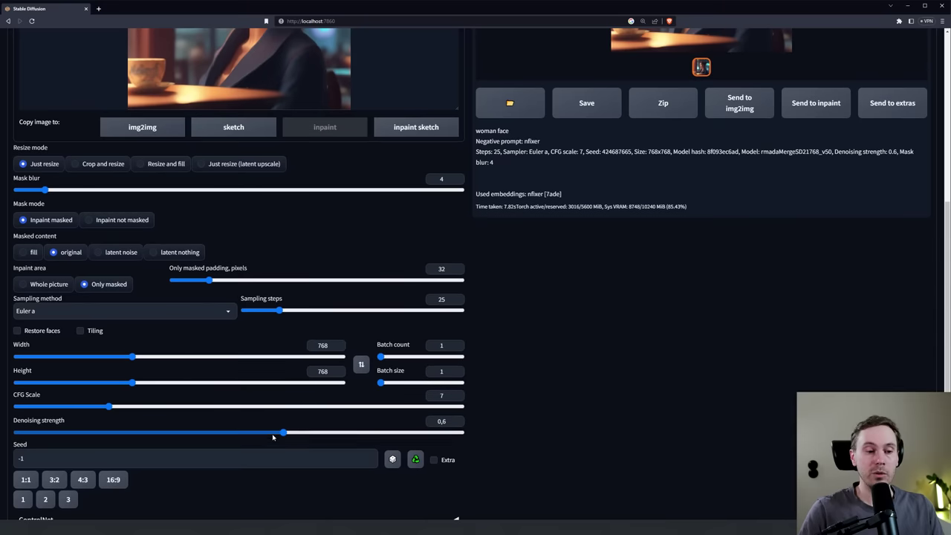
Raise denoising strength to 1, repaint the face mask, generate, and view the new portrait full-screen.
left_click_drag(284, 433, 467, 439)
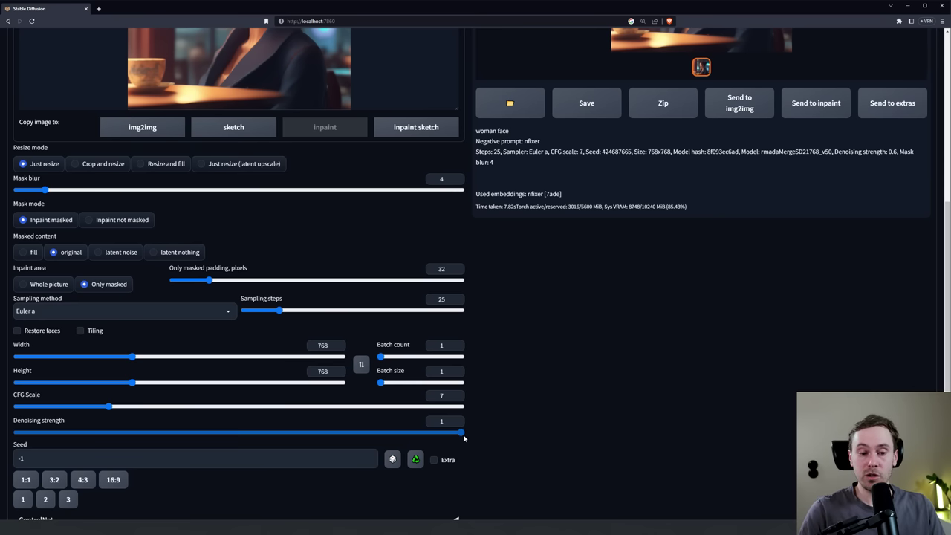
scroll(601, 337, "up", 4)
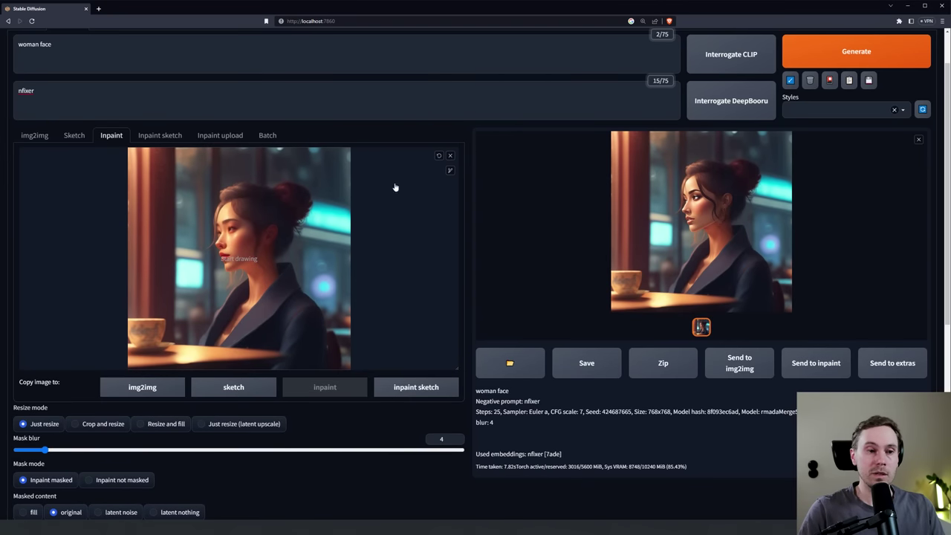
left_click(449, 172)
left_click_drag(240, 255, 249, 236)
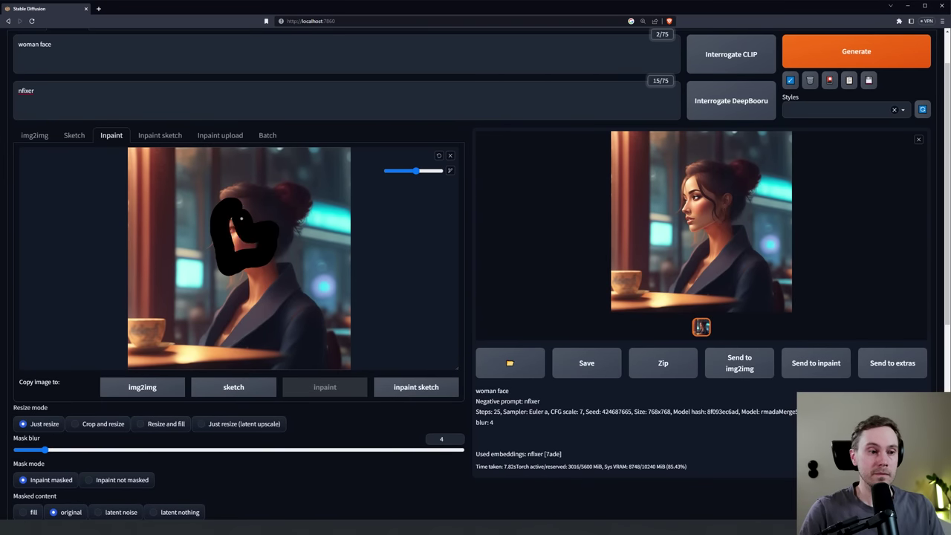
key("ctrl+Return")
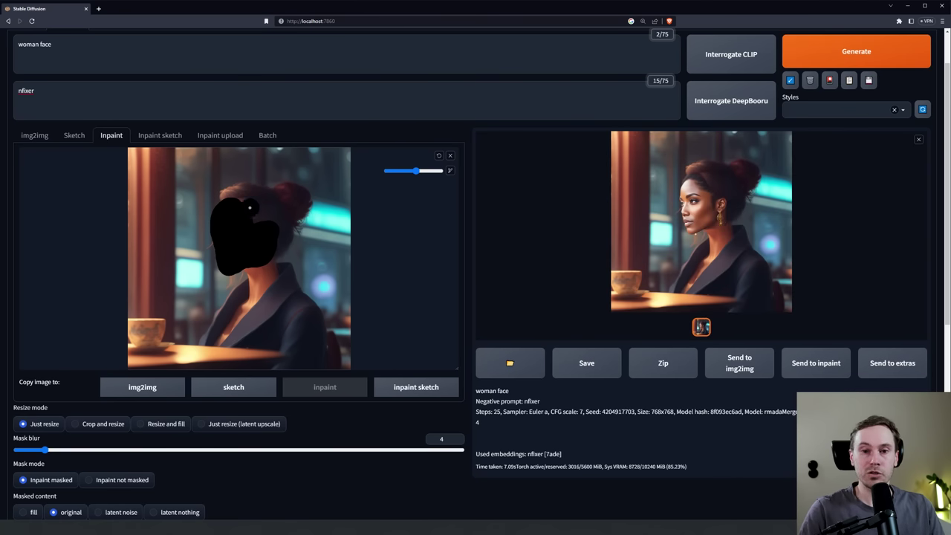
left_click(697, 212)
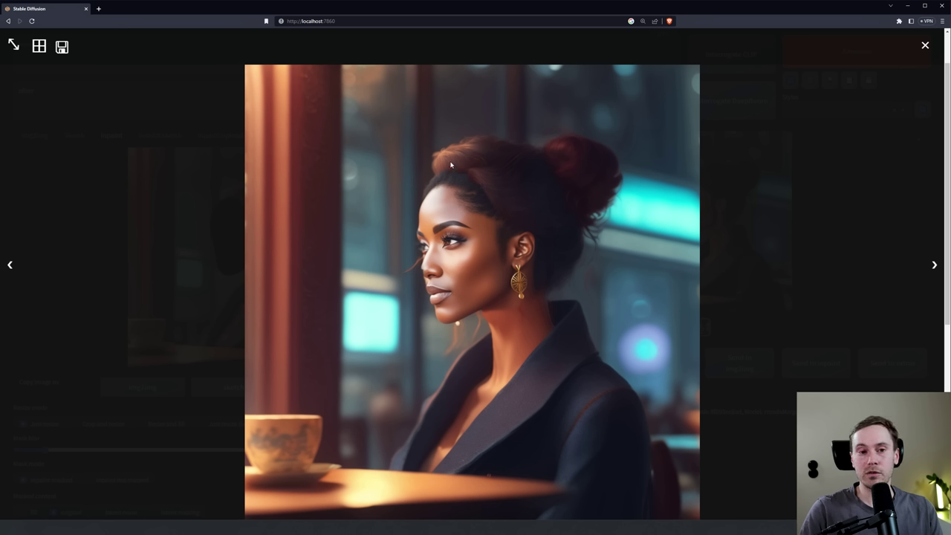
Regenerate the masked face with denoising strength dropped near zero and view the result.
left_click(584, 201)
scroll(499, 223, "down", 3)
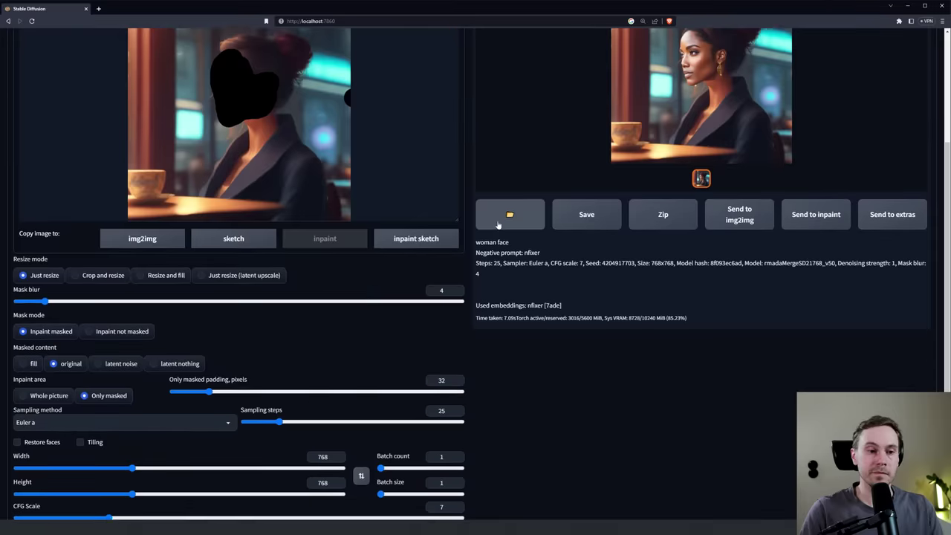
scroll(413, 321, "down", 1)
left_click(48, 432)
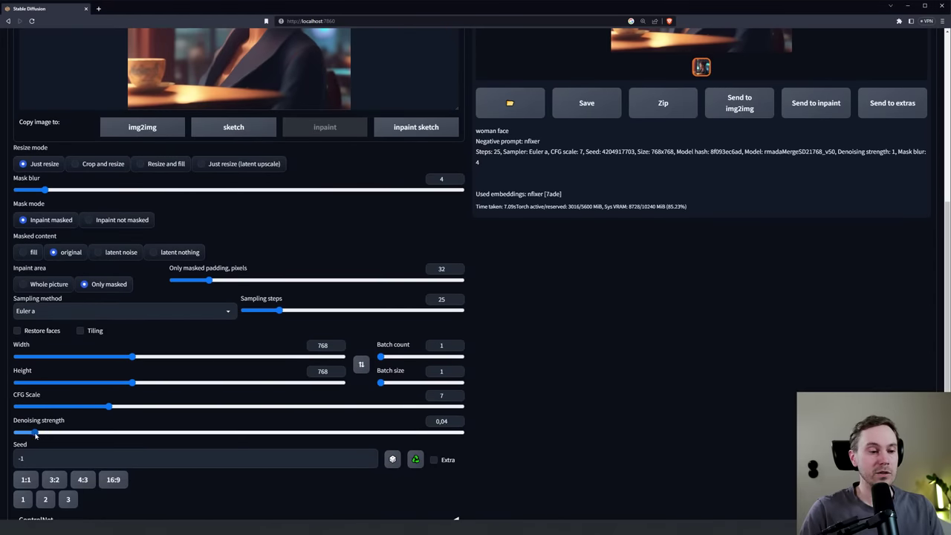
left_click_drag(49, 434, 10, 435)
key("ctrl+Return")
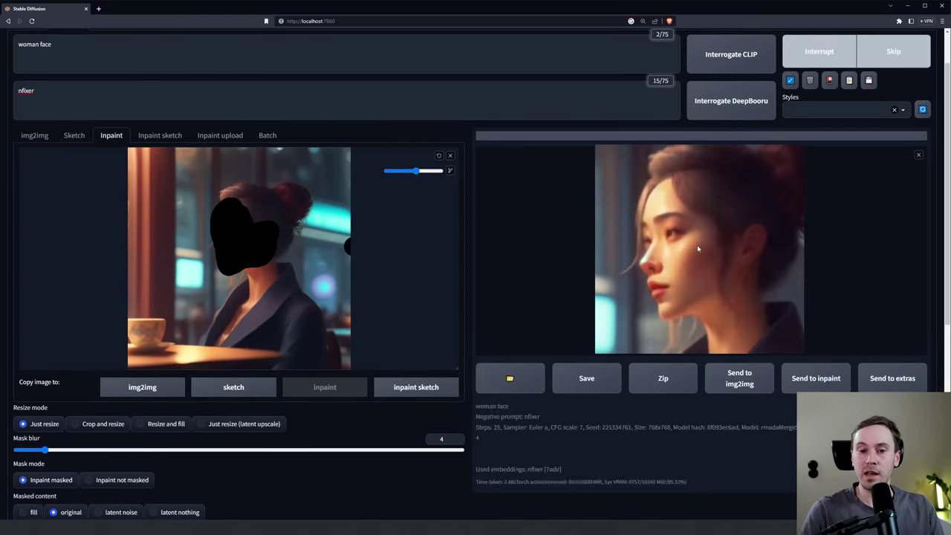
left_click(699, 223)
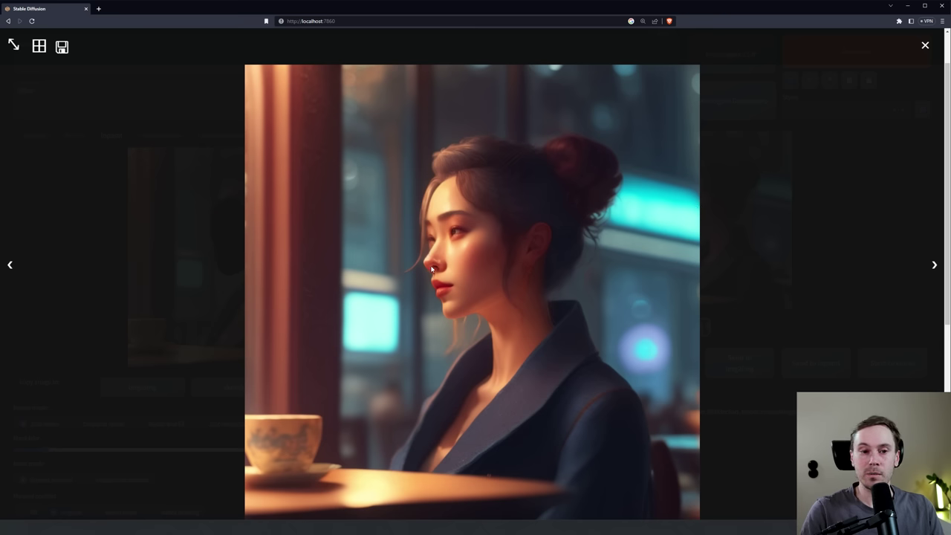
Set denoising strength to about 0.62 and regenerate the masked face.
left_click(520, 293)
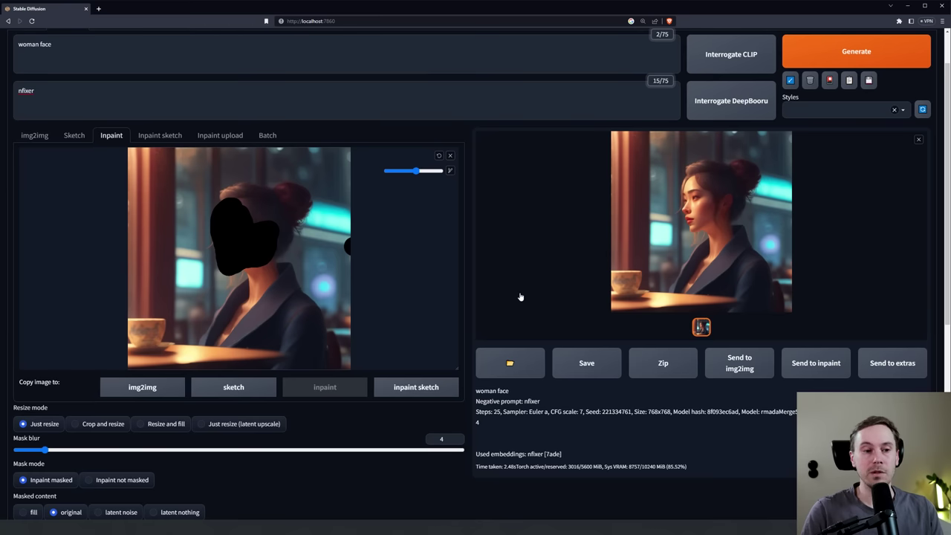
scroll(547, 287, "down", 1)
scroll(547, 287, "down", 4)
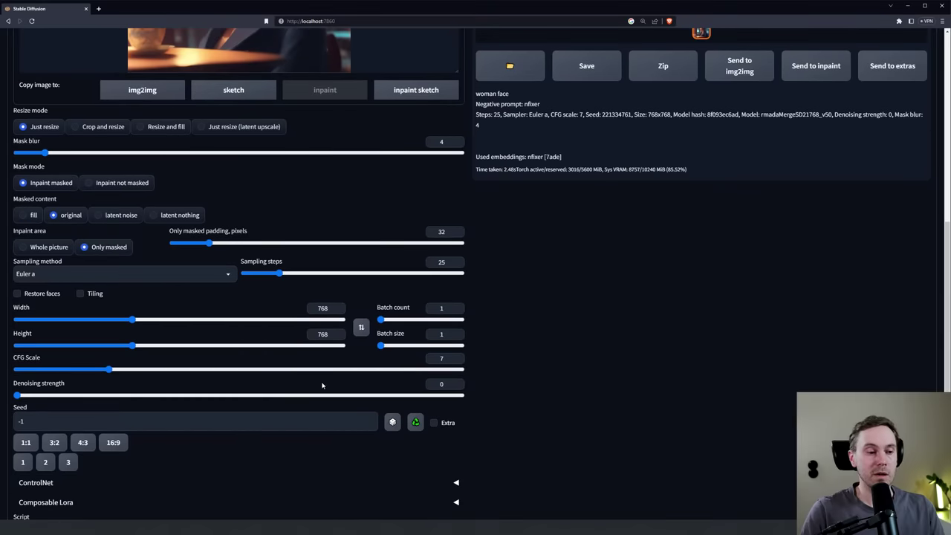
left_click(288, 396)
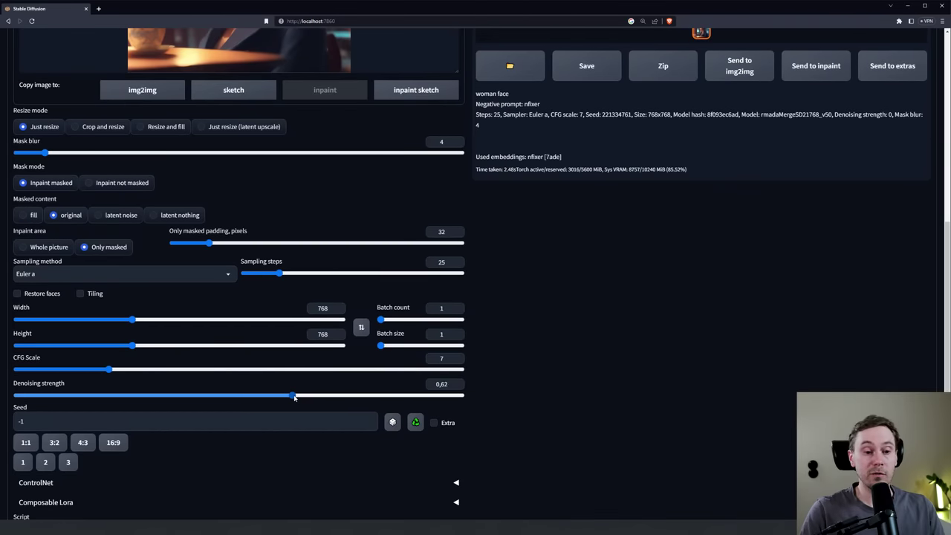
scroll(527, 346, "up", 4)
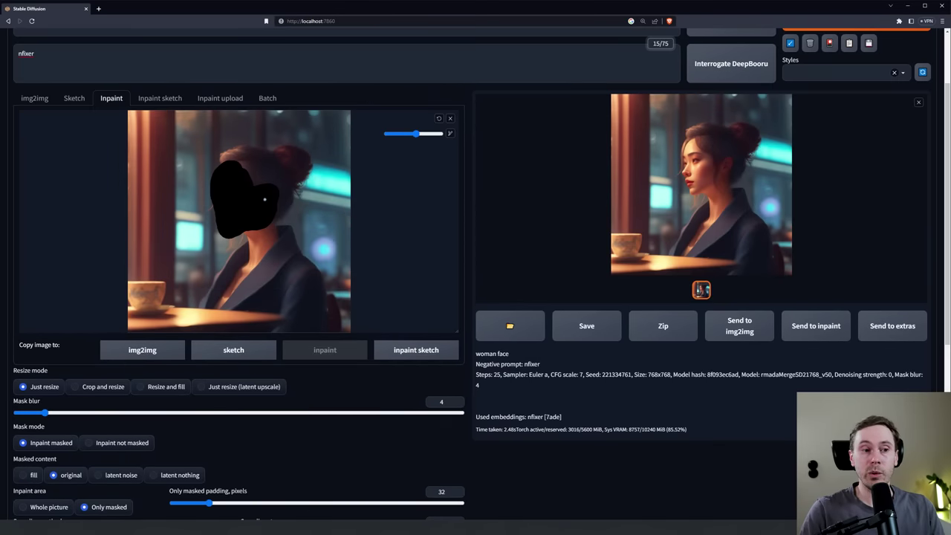
key("ctrl+Return")
scroll(541, 237, "up", 1)
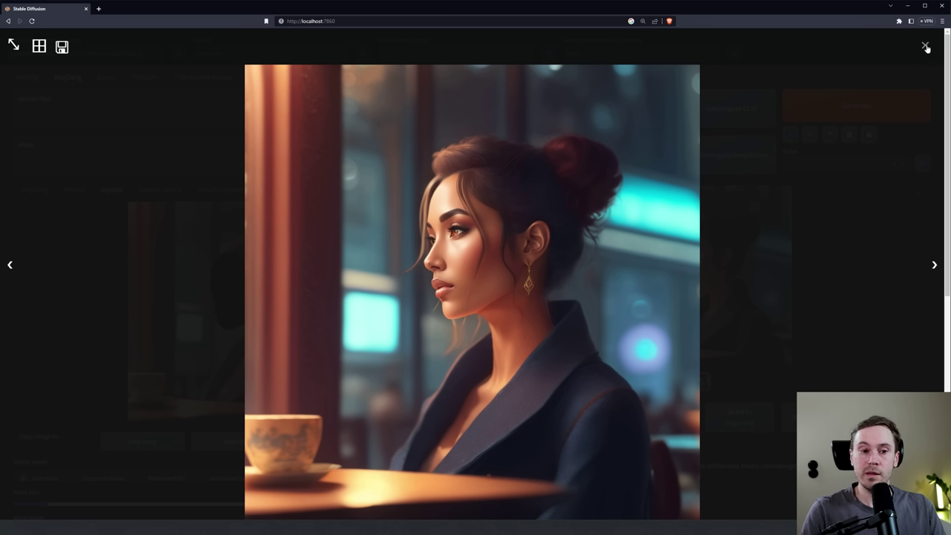
Load the new portrait into the inpaint canvas and mask the table beside the existing cup.
left_click(926, 47)
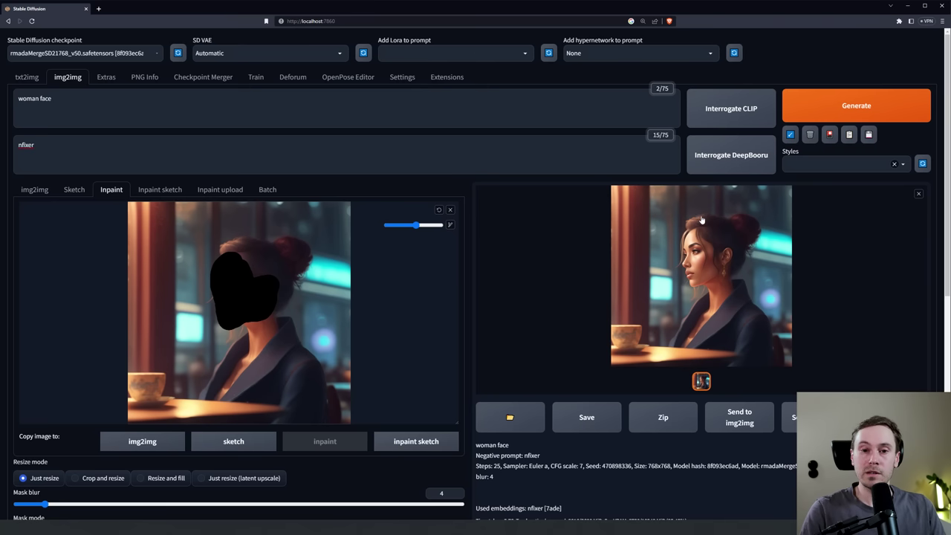
mouse_move(702, 220)
left_mouse_down()
mouse_move(371, 286)
mouse_move(288, 252)
mouse_move(282, 240)
left_mouse_up()
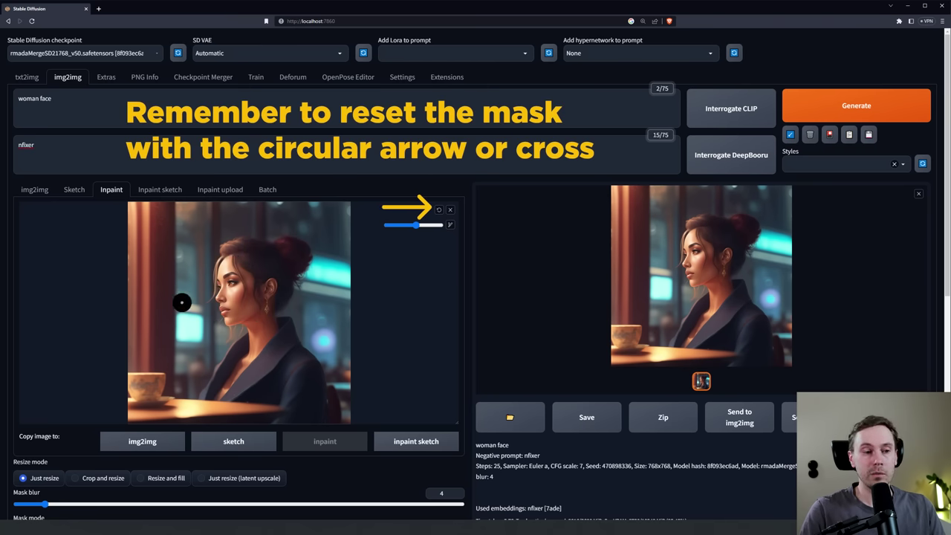
scroll(295, 272, "down", 1)
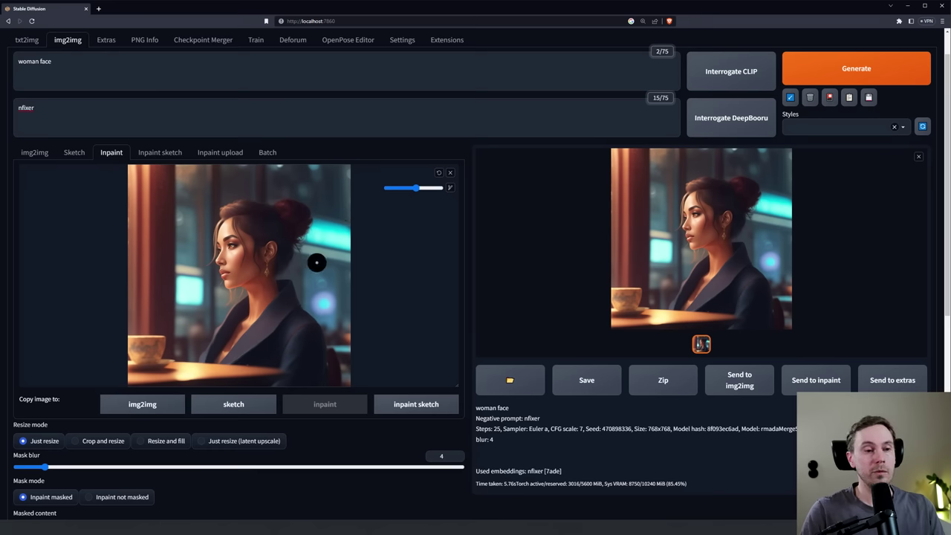
scroll(316, 259, "down", 1)
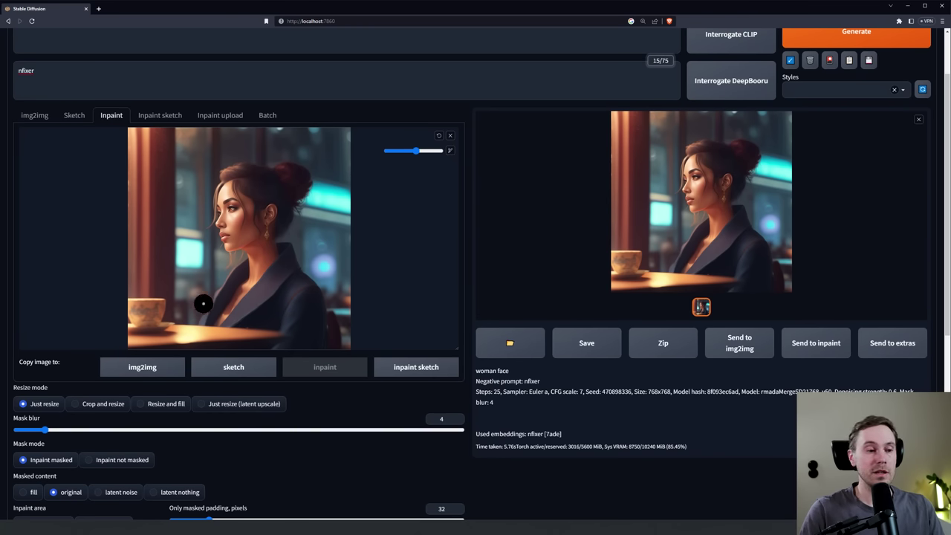
mouse_move(181, 307)
left_mouse_down()
mouse_move(186, 330)
mouse_move(183, 307)
mouse_move(212, 315)
left_mouse_up()
Replace the prompt 'woman face' with 'coffee cup' and inpaint the masked table area.
scroll(72, 134, "up", 2)
left_click(72, 108)
key("ctrl+a")
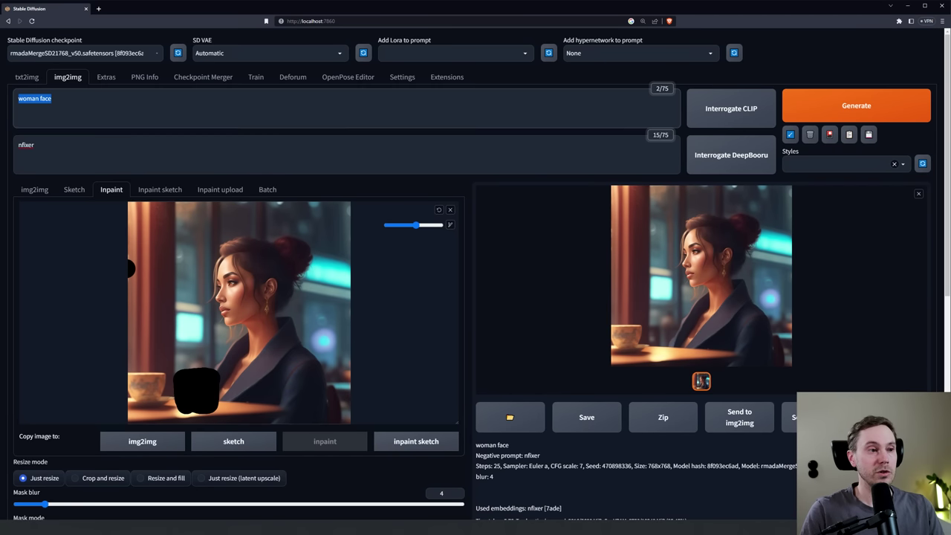
type("coffee cup")
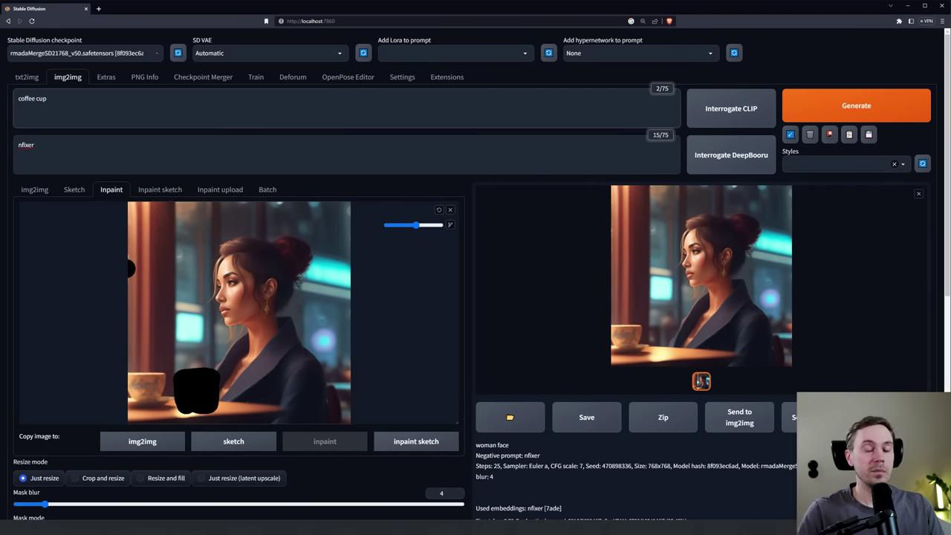
scroll(254, 250, "down", 2)
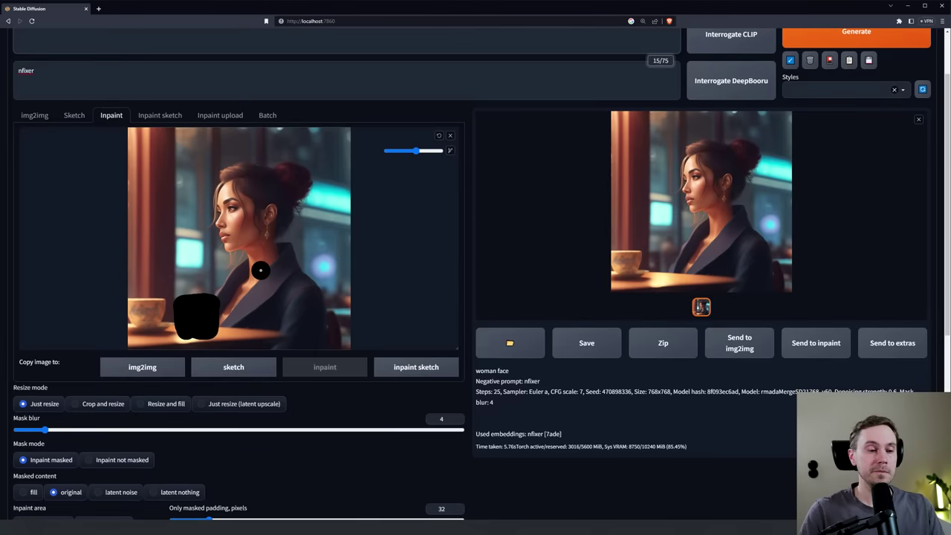
scroll(260, 271, "down", 3)
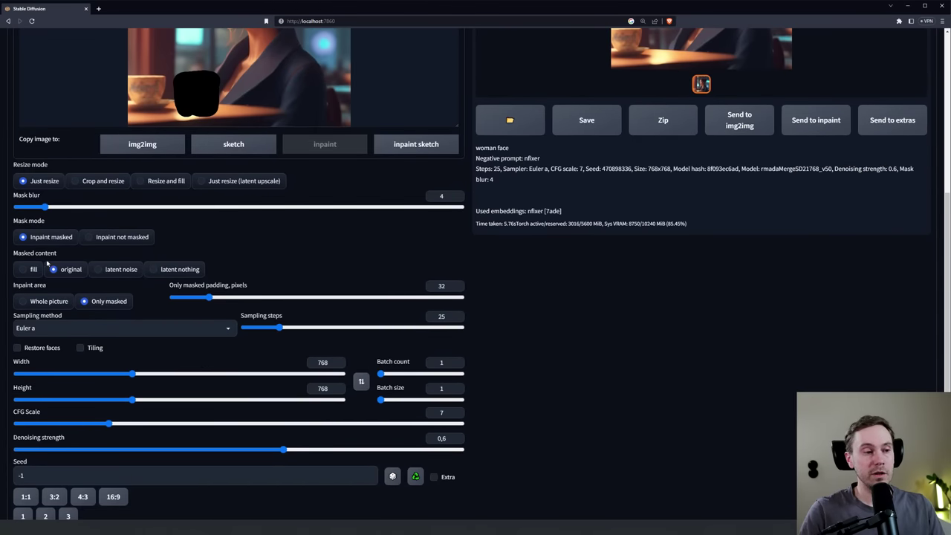
scroll(446, 350, "up", 2)
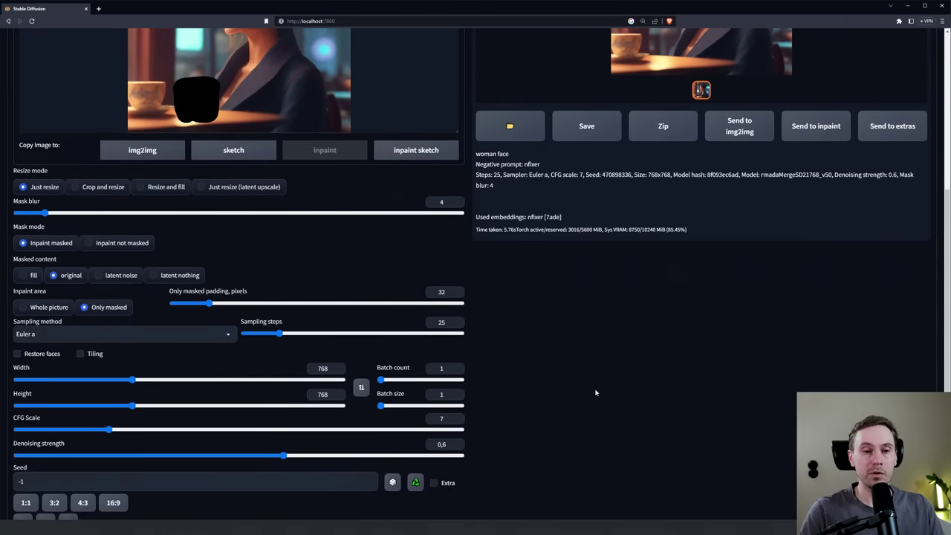
scroll(605, 309, "up", 2)
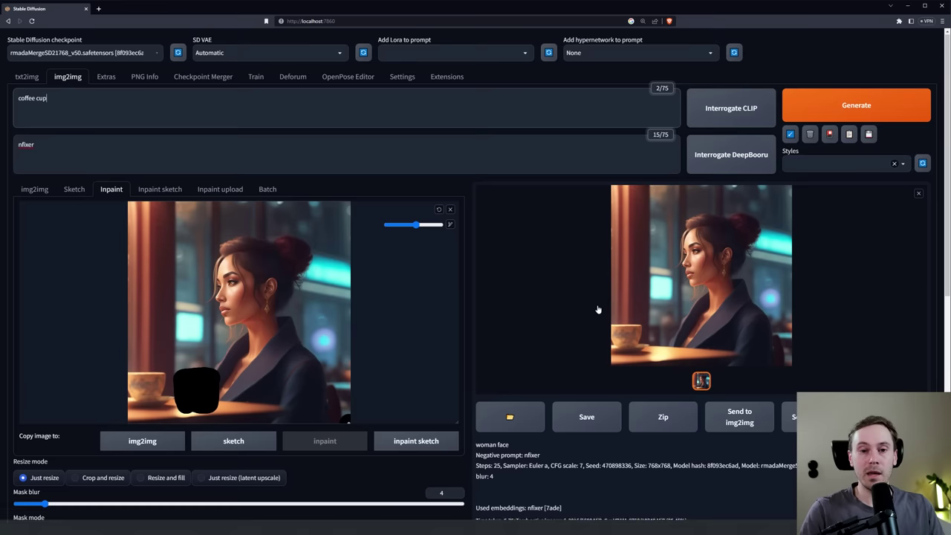
left_click(830, 107)
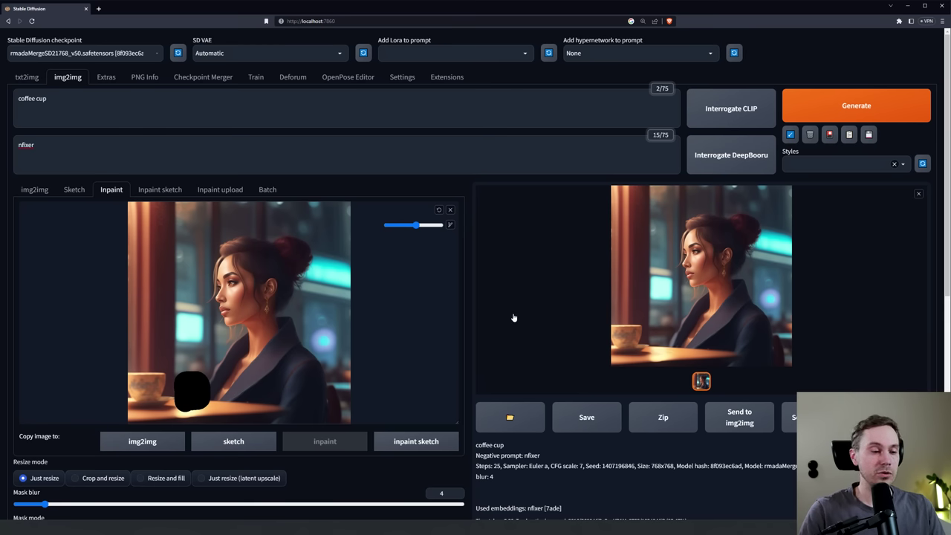
Switch Masked content to latent noise and regenerate the masked table area.
scroll(513, 318, "down", 5)
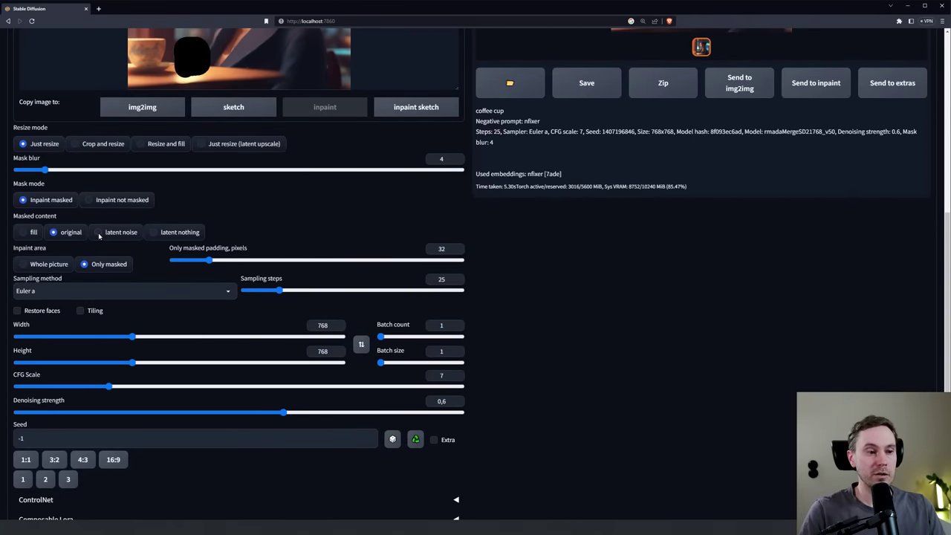
left_click(99, 232)
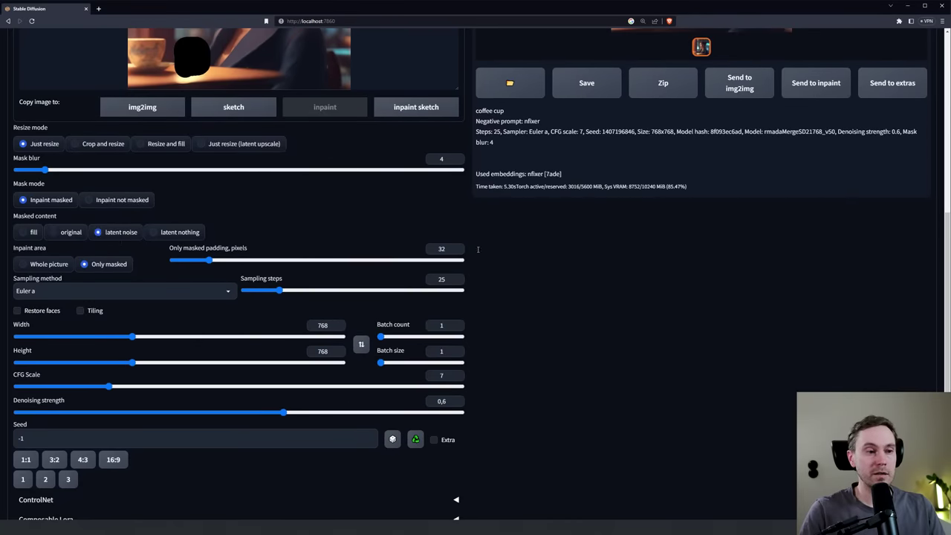
scroll(572, 276, "up", 5)
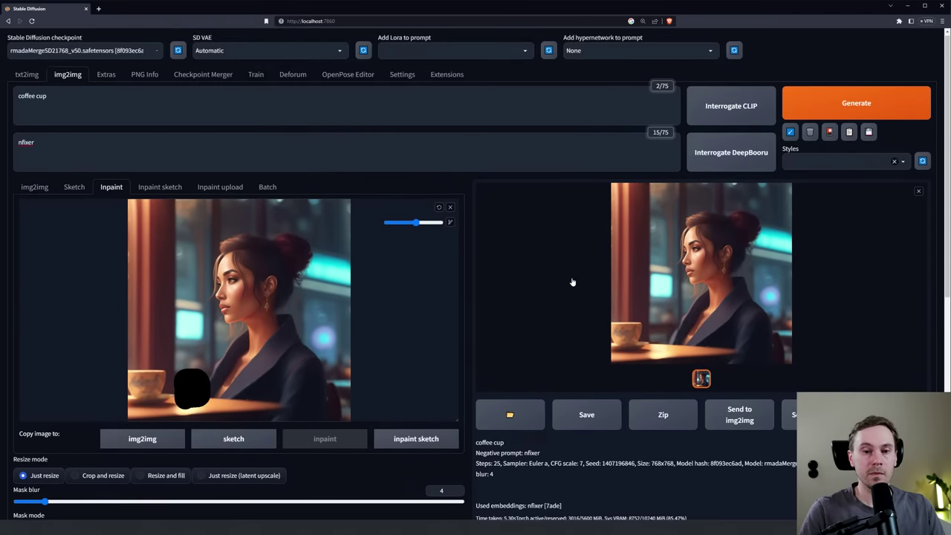
left_click(847, 108)
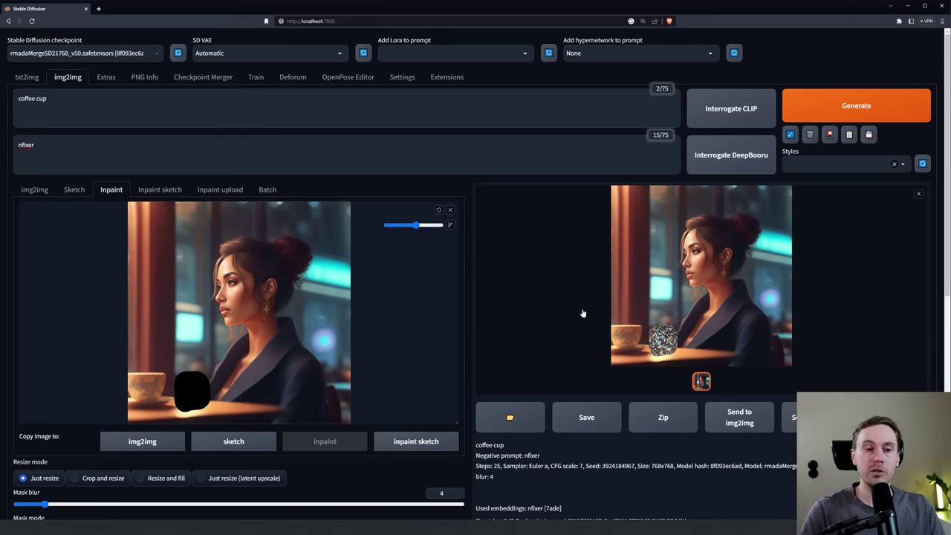
Raise denoising strength to 0.96, regenerate the table inpaint, and view the paper-cup result enlarged.
scroll(582, 313, "down", 5)
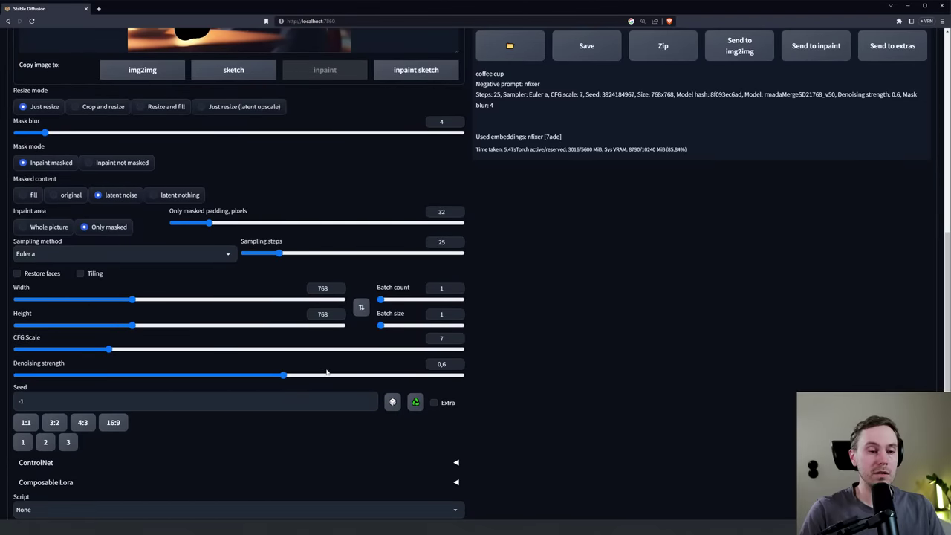
left_click_drag(284, 377, 445, 381)
scroll(579, 327, "up", 5)
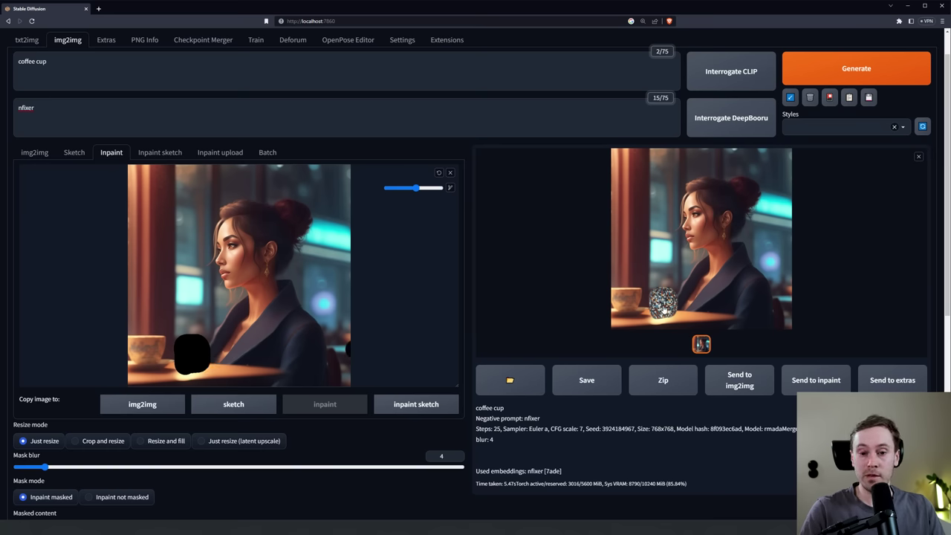
left_click(824, 70)
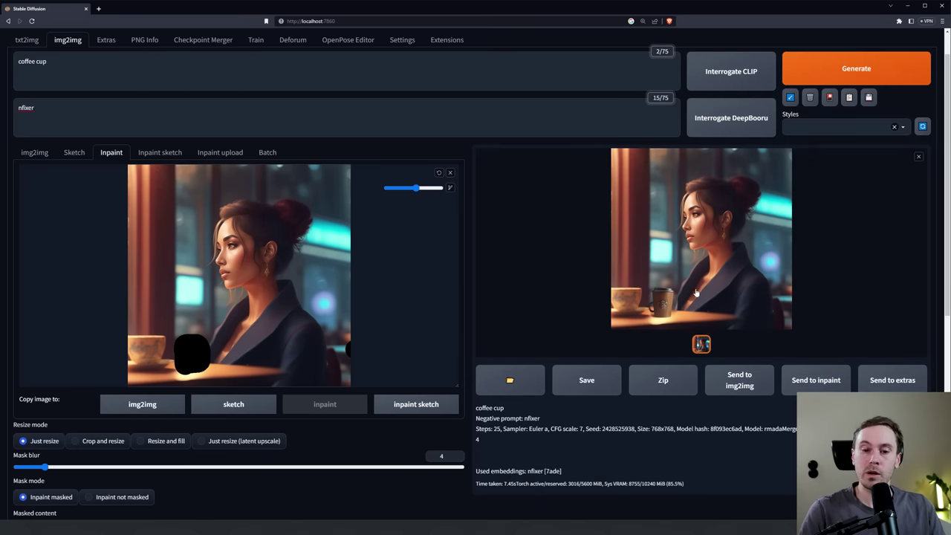
left_click(659, 257)
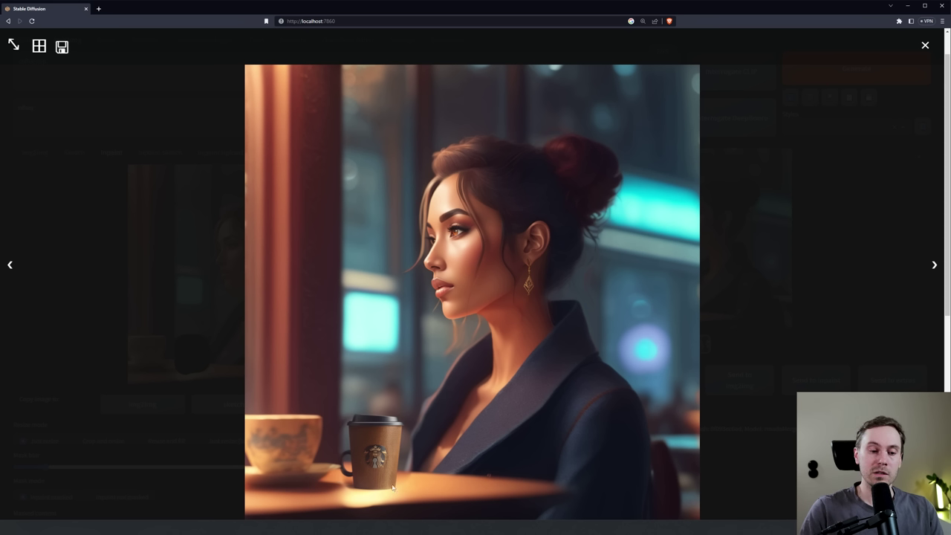
Load the paper-cup result into the Inpaint sketch canvas.
left_click(431, 344)
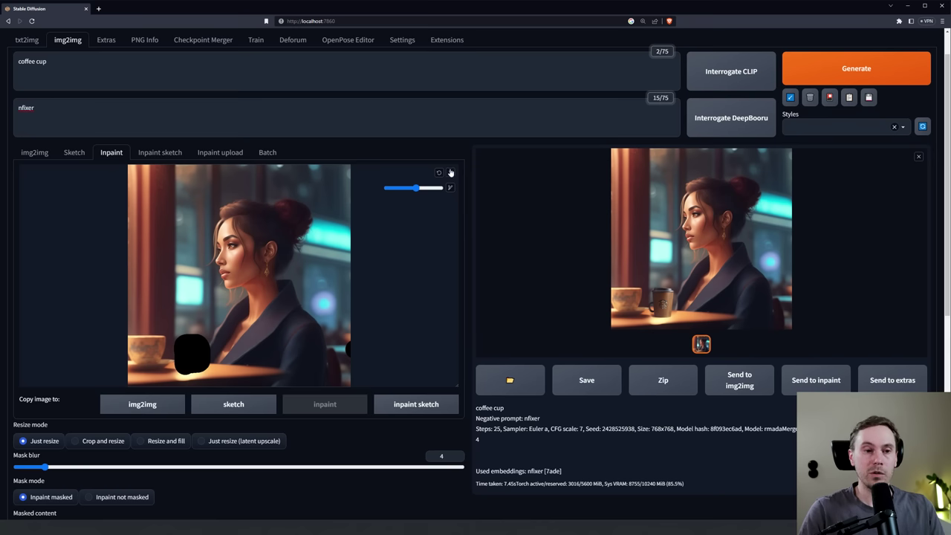
left_click(170, 156)
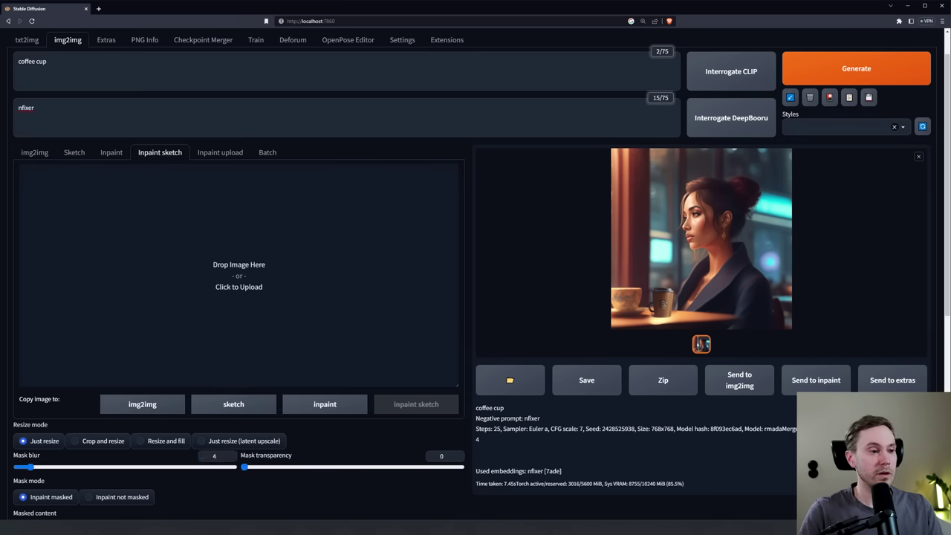
mouse_move(701, 238)
left_mouse_down()
mouse_move(130, 248)
mouse_move(230, 245)
left_mouse_up()
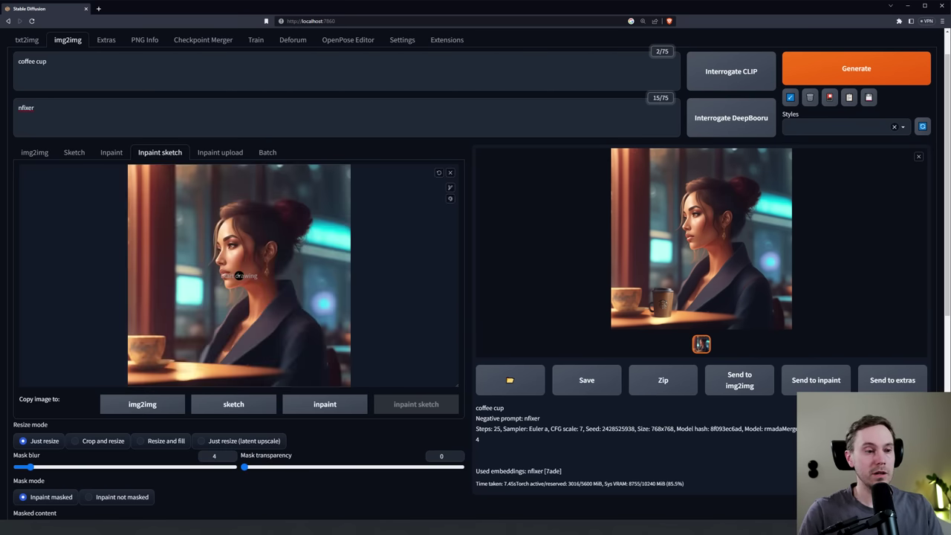
With a smaller dark red brush, sketch a dark stroke over the takeaway cup.
left_click(450, 199)
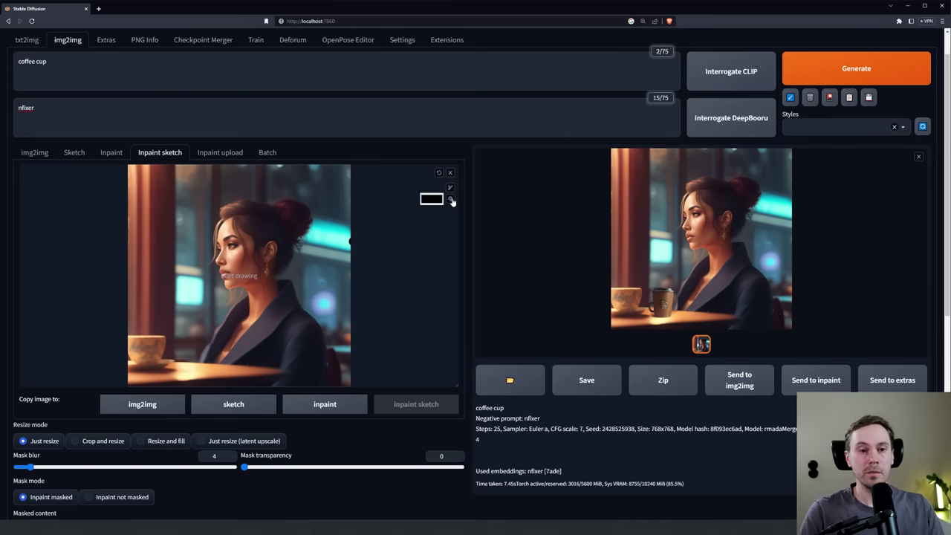
left_click(432, 201)
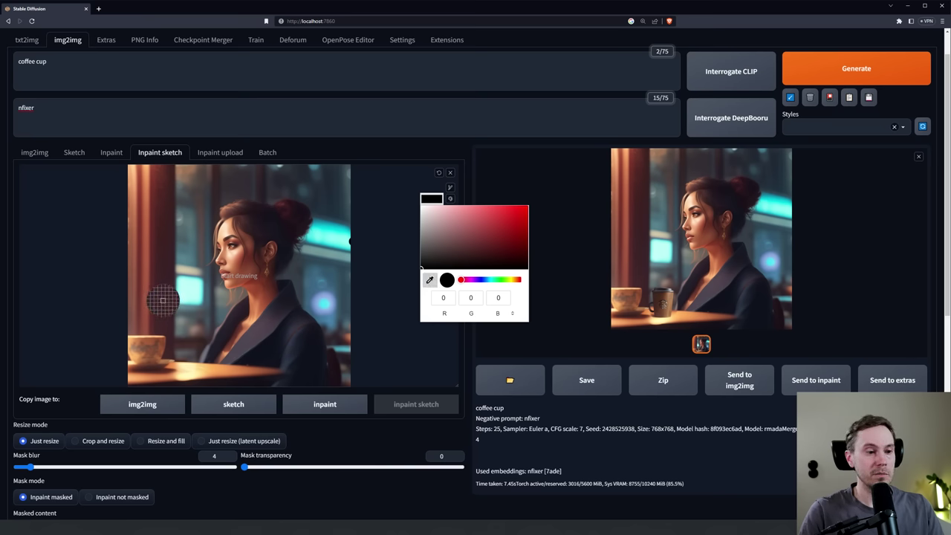
left_click(462, 254)
left_click(449, 188)
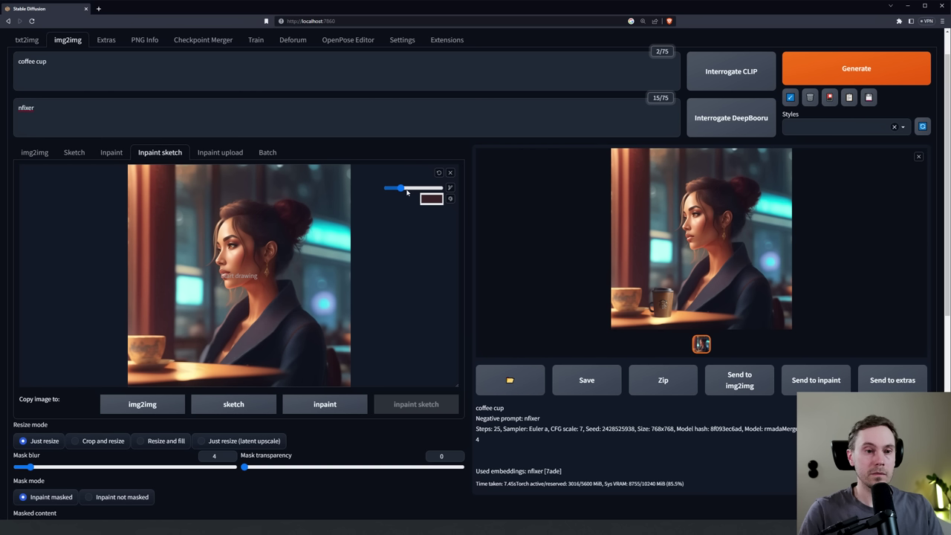
left_click_drag(407, 188, 397, 188)
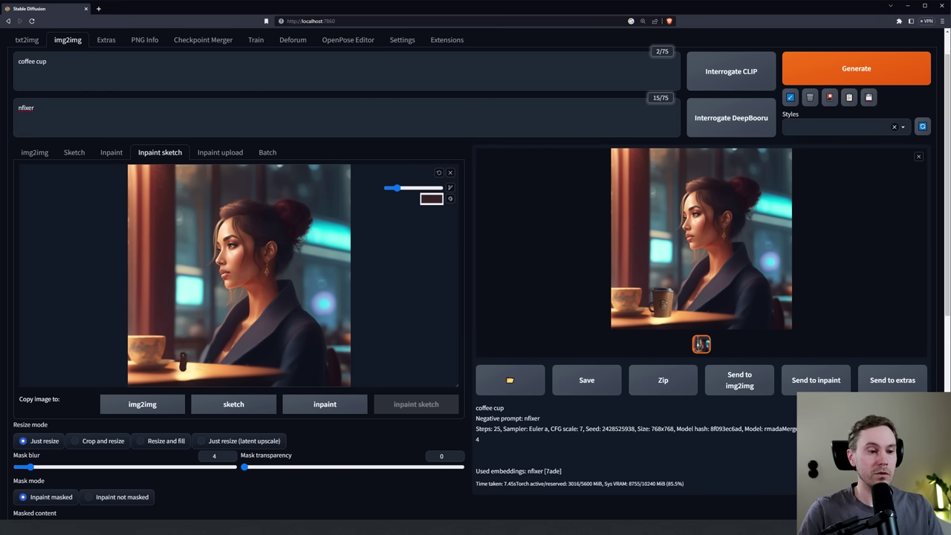
mouse_move(183, 363)
left_mouse_down()
mouse_move(208, 343)
mouse_move(190, 358)
mouse_move(198, 364)
left_mouse_up()
Sample a peach tone from the image and paint it over the dark cup shape.
left_click(431, 199)
left_click(429, 281)
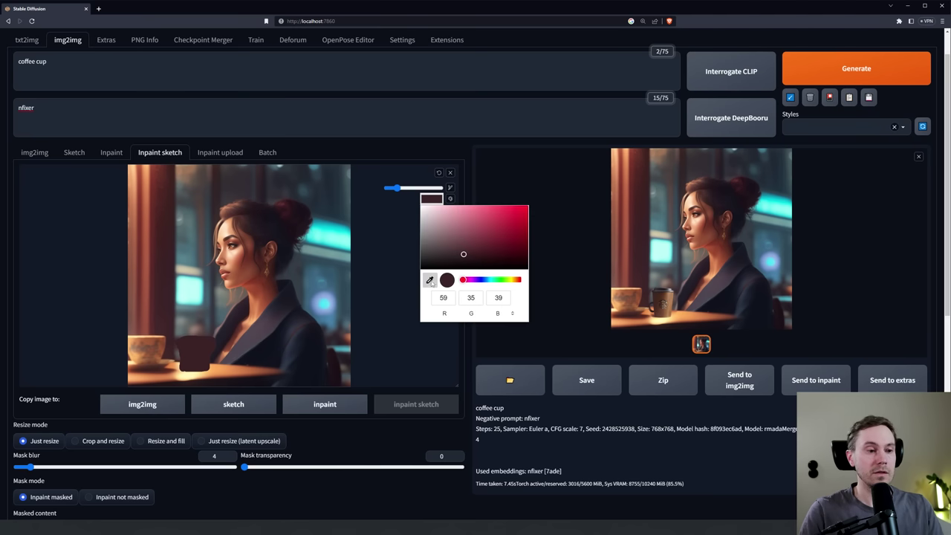
left_click(134, 173)
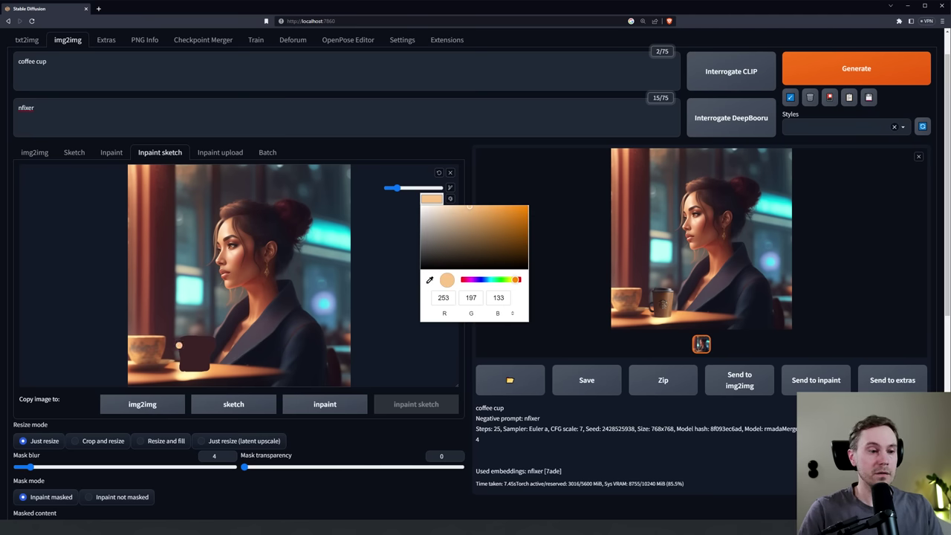
left_click_drag(179, 343, 190, 364)
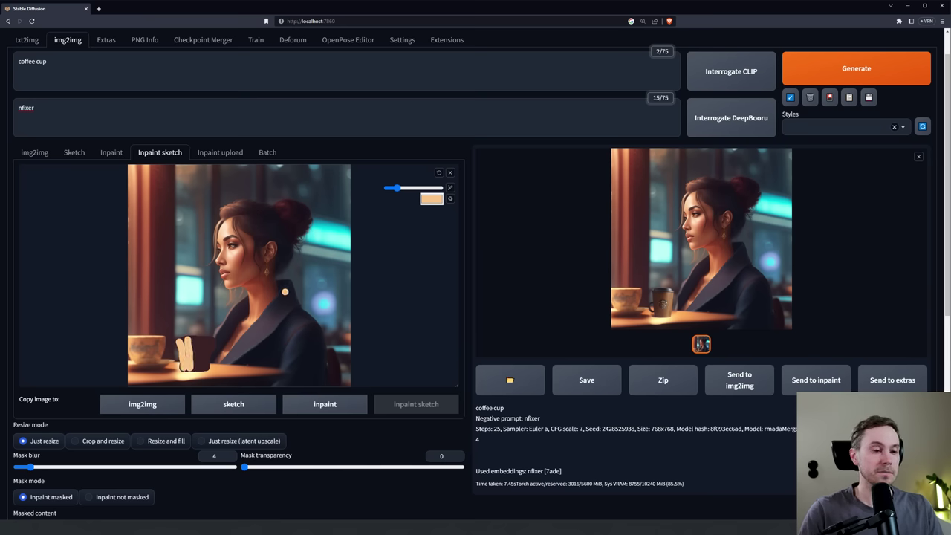
Set Masked content to original and denoising strength to 0.9.
scroll(520, 332, "down", 4)
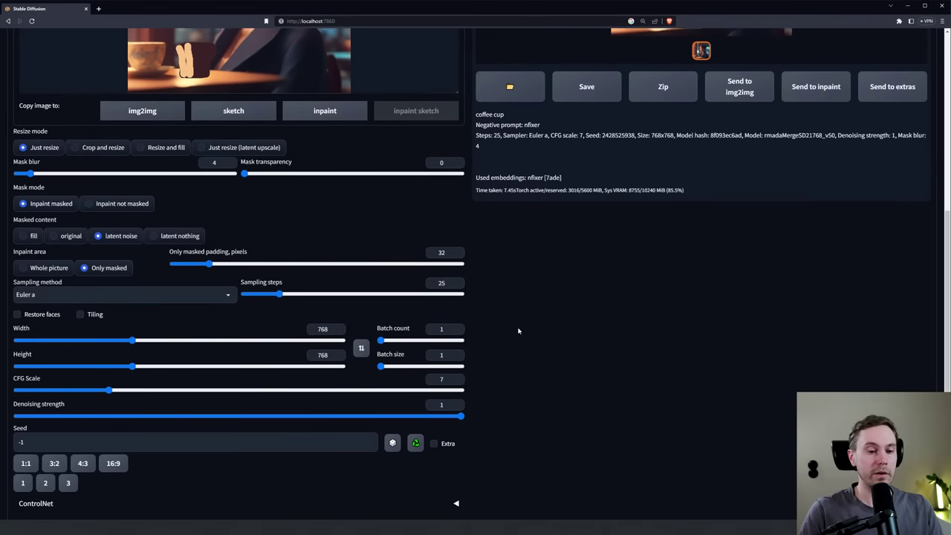
scroll(520, 329, "up", 1)
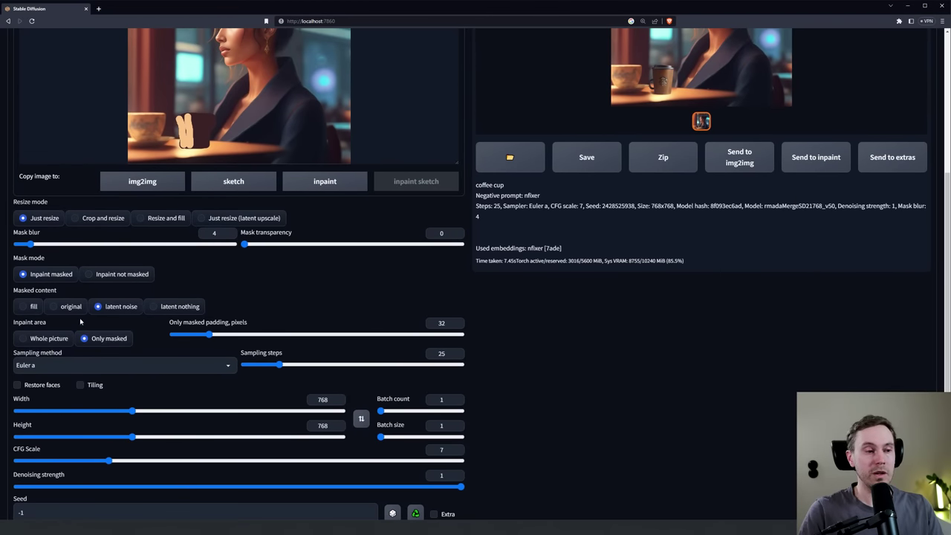
left_click(55, 310)
scroll(501, 349, "down", 2)
left_click_drag(460, 377, 401, 378)
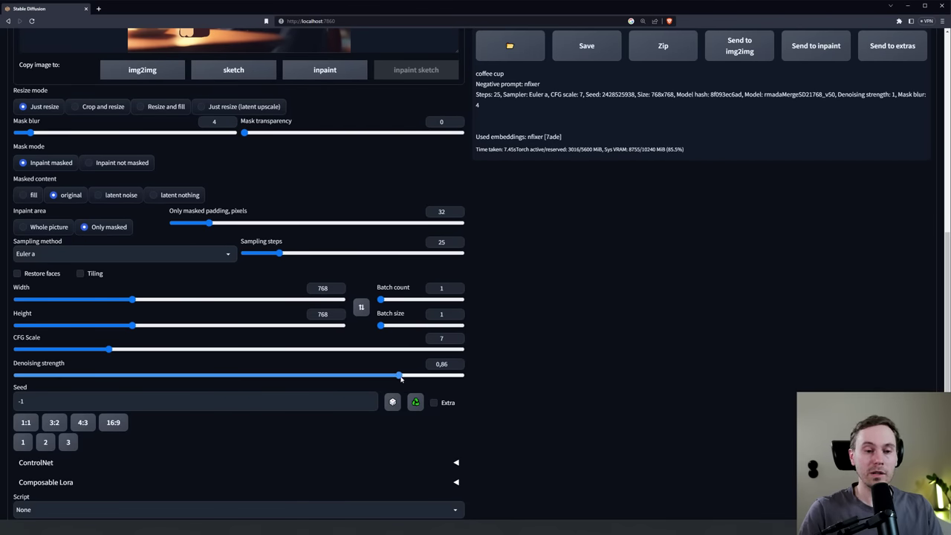
scroll(536, 316, "up", 3)
scroll(535, 317, "up", 1)
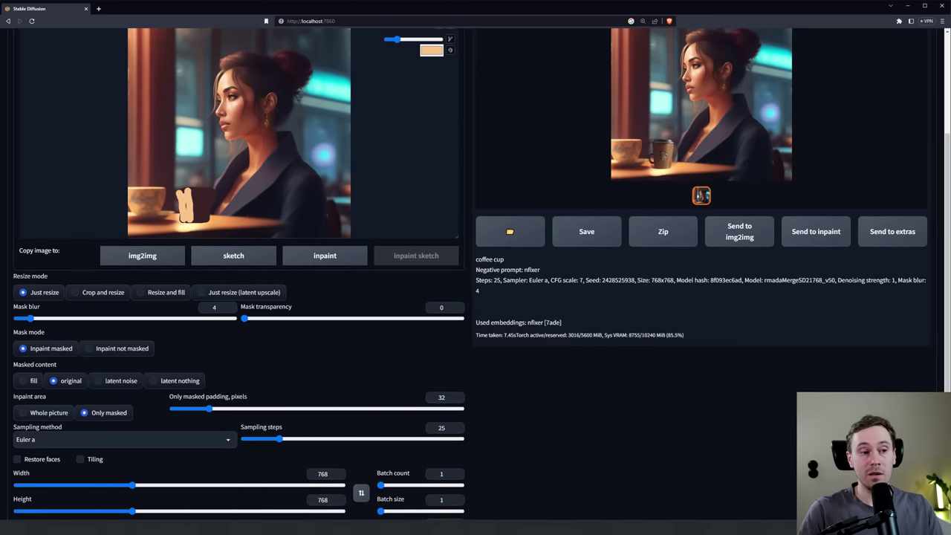
scroll(465, 366, "down", 3)
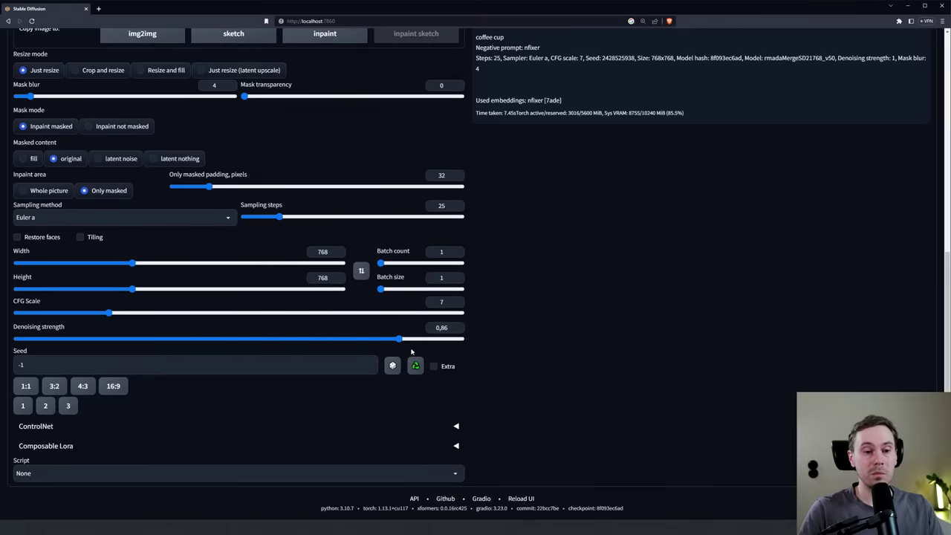
left_click_drag(400, 339, 416, 339)
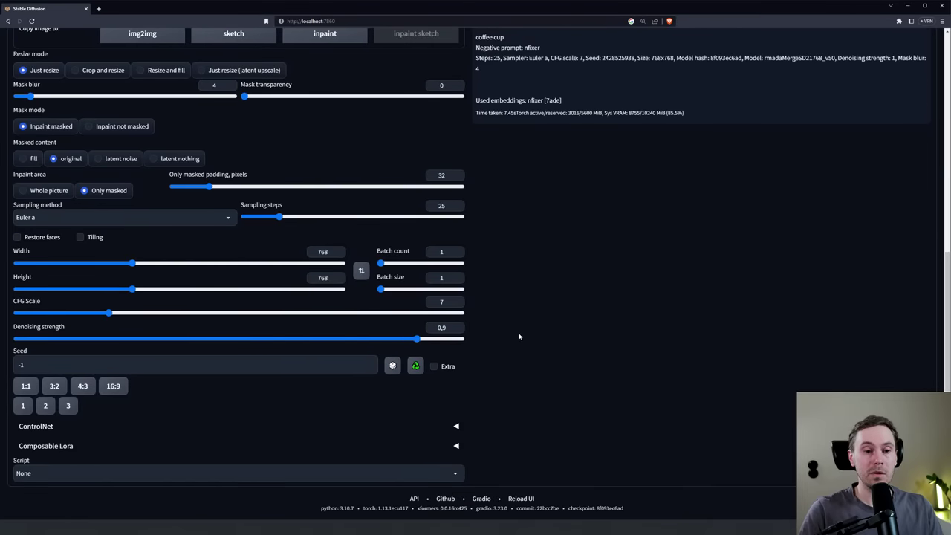
Generate two inpaint-sketch results, each showing a metallic golden cup.
scroll(583, 327, "up", 3)
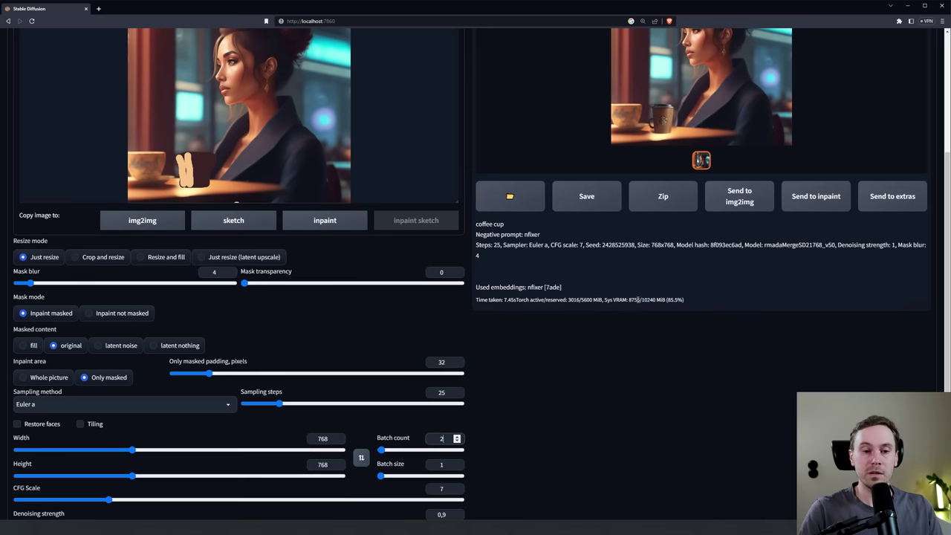
scroll(635, 302, "up", 1)
scroll(636, 299, "up", 1)
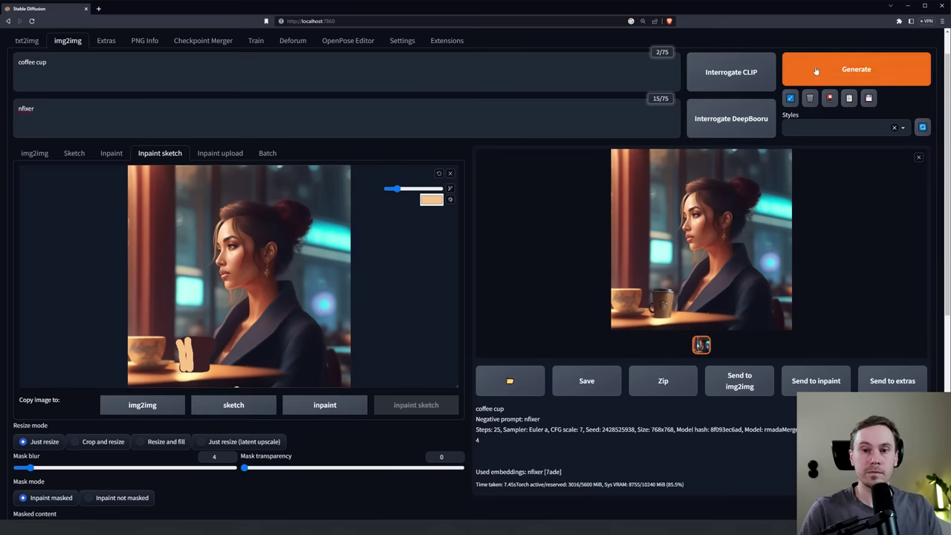
left_click(821, 73)
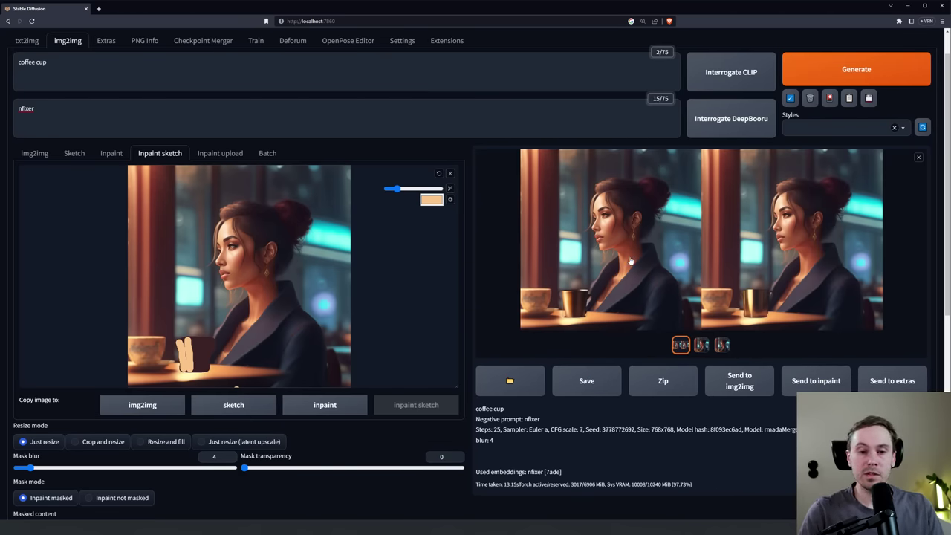
Browse the golden-cup results, settling on the second image.
left_click(702, 349)
left_click(722, 349)
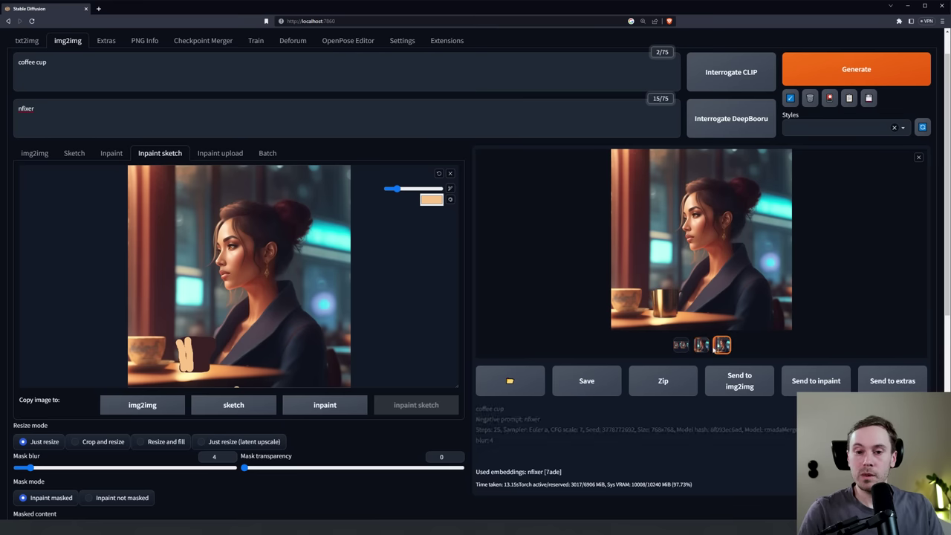
left_click(706, 348)
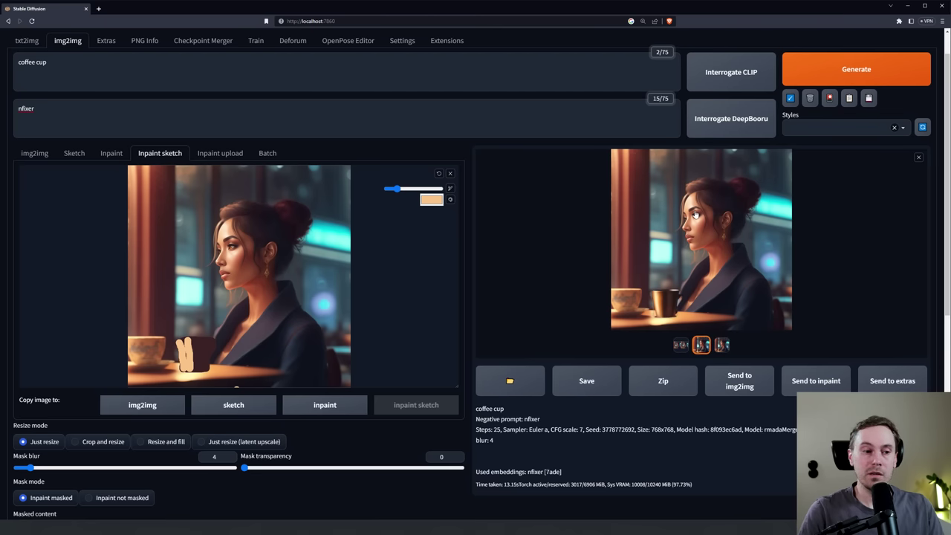
Undo the peach sketch stroke over the cup in Inpaint sketch.
left_click(113, 154)
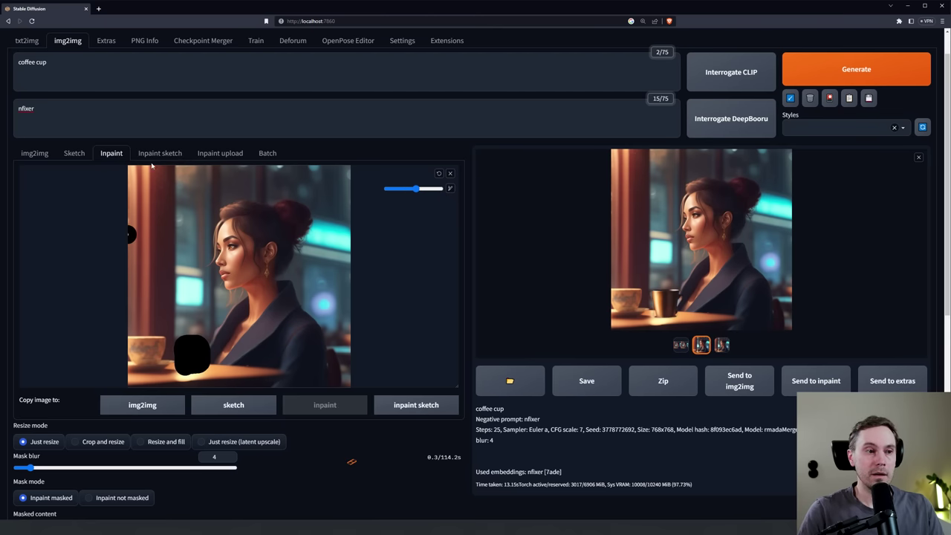
left_click(159, 154)
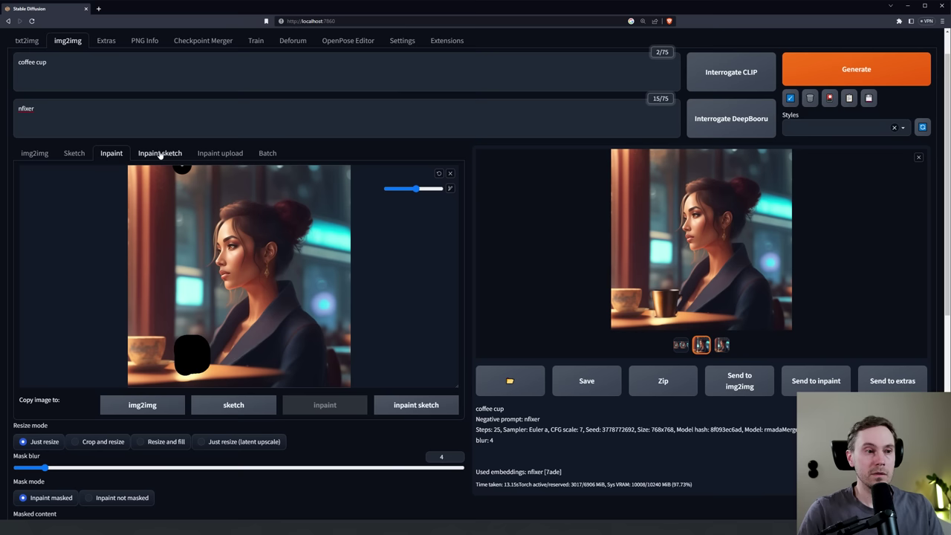
left_click(439, 175)
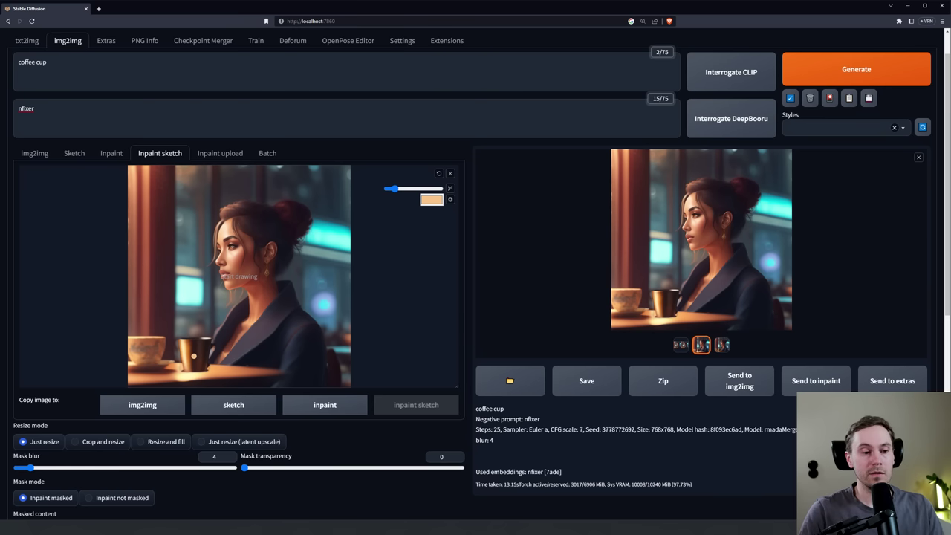
In Inpaint, clear the old mask, repaint it over the cup, and set denoising to 0.77.
left_click(111, 153)
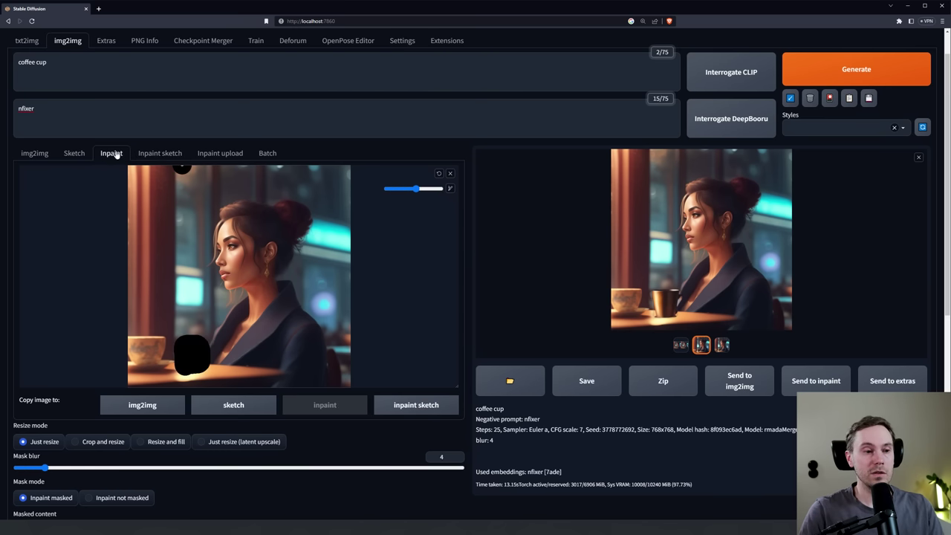
left_click(438, 174)
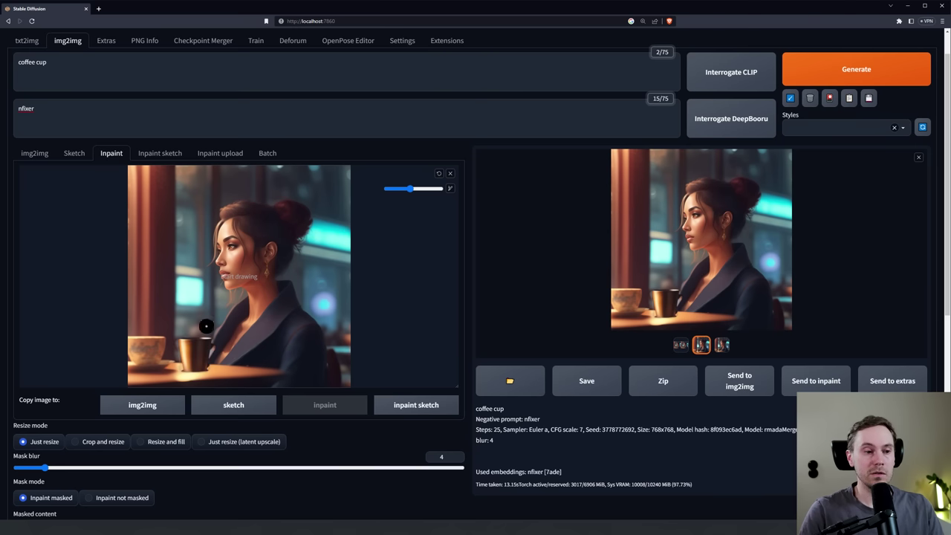
mouse_move(188, 371)
left_mouse_down()
mouse_move(184, 340)
mouse_move(208, 341)
mouse_move(213, 349)
mouse_move(198, 353)
left_mouse_up()
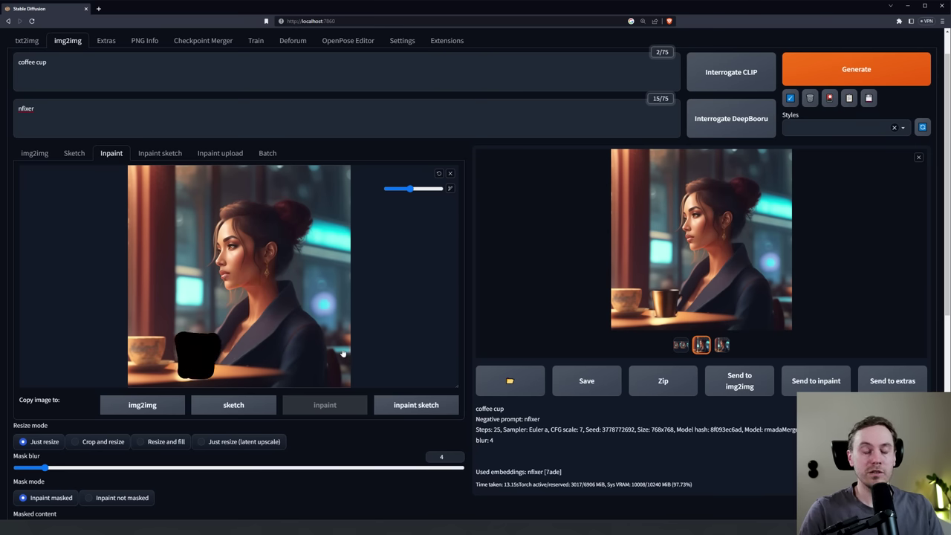
scroll(551, 338, "down", 1)
scroll(551, 337, "down", 5)
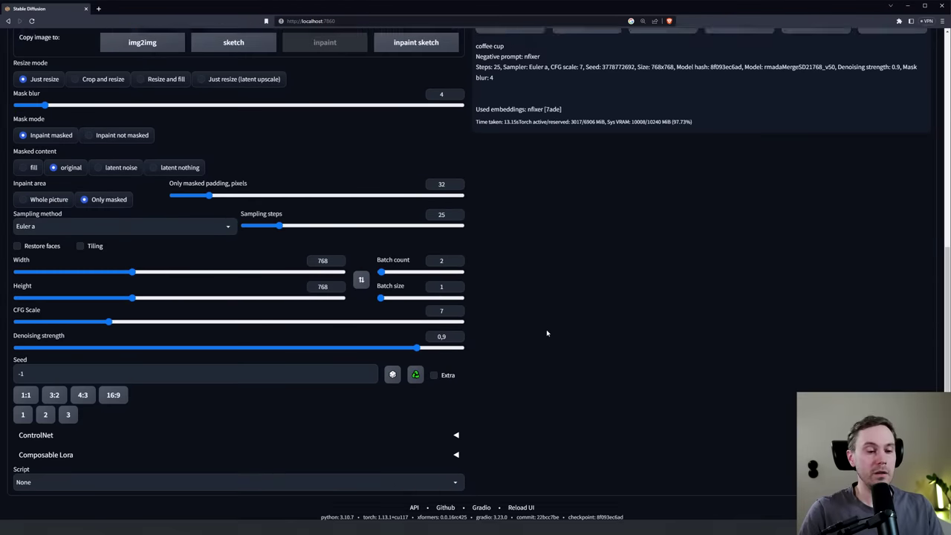
left_click_drag(394, 339, 328, 348)
Generate four new cup inpaints and review the results grid full-screen.
scroll(604, 304, "up", 10)
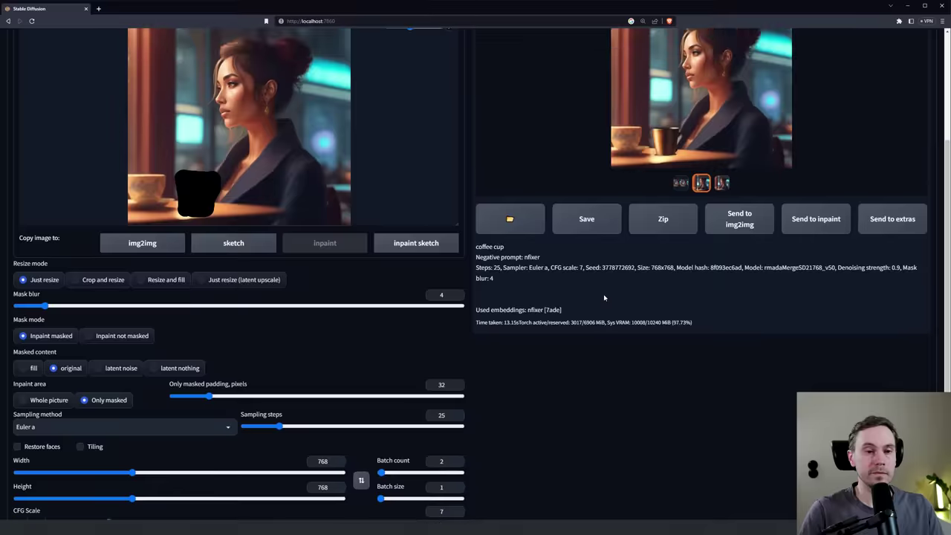
left_click(832, 110)
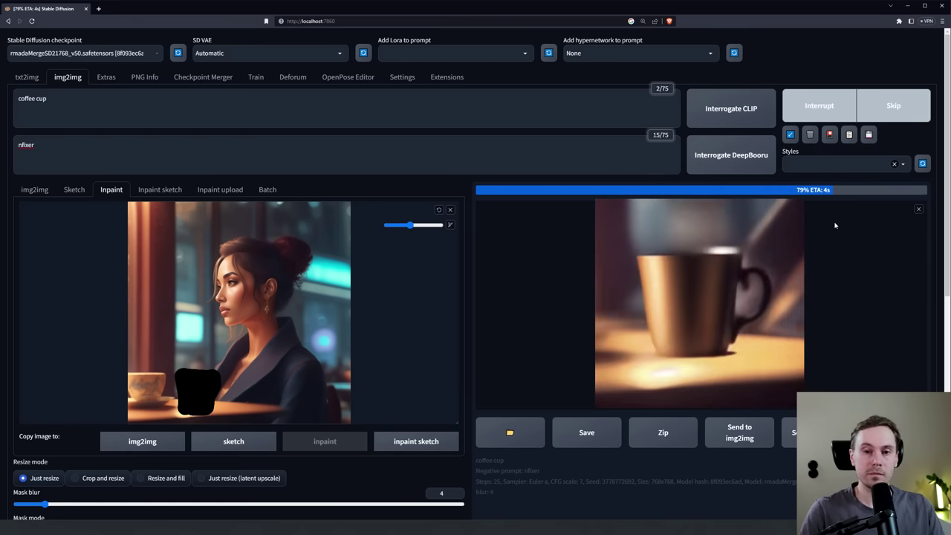
left_click(695, 182)
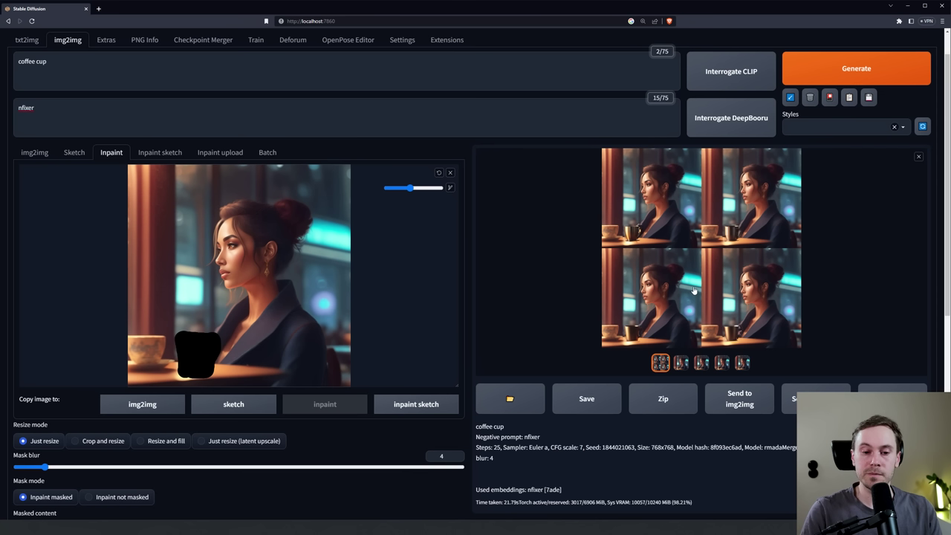
left_click(694, 288)
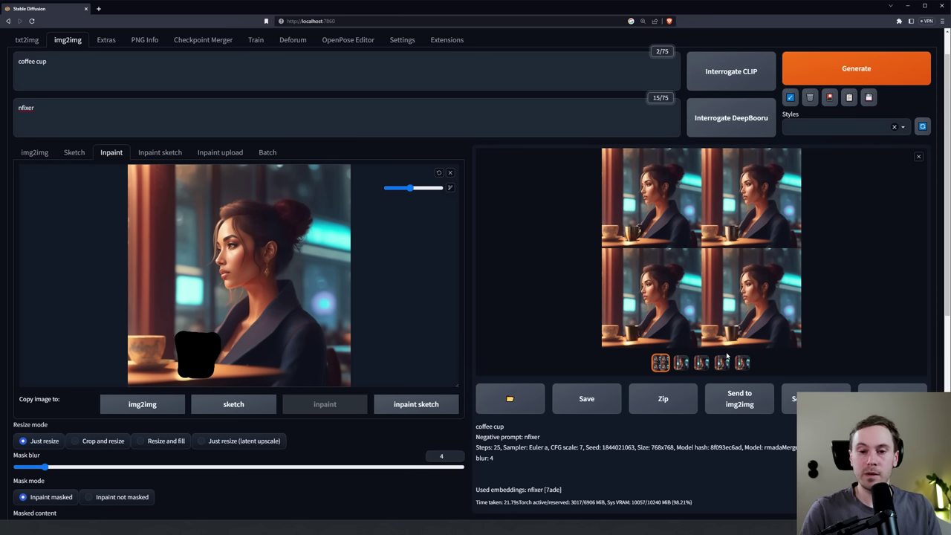
Inspect the last result, with a dark metal mug, full-screen.
left_click(743, 363)
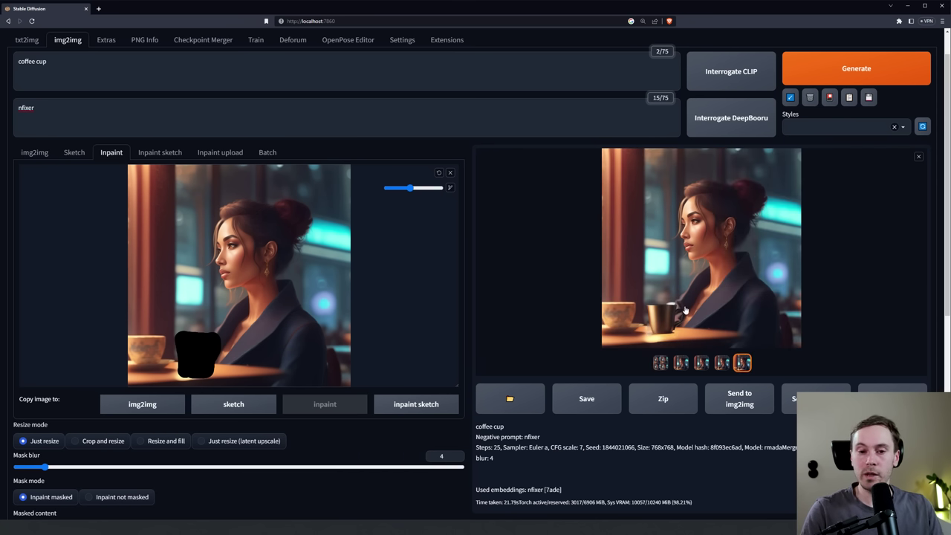
left_click(617, 322)
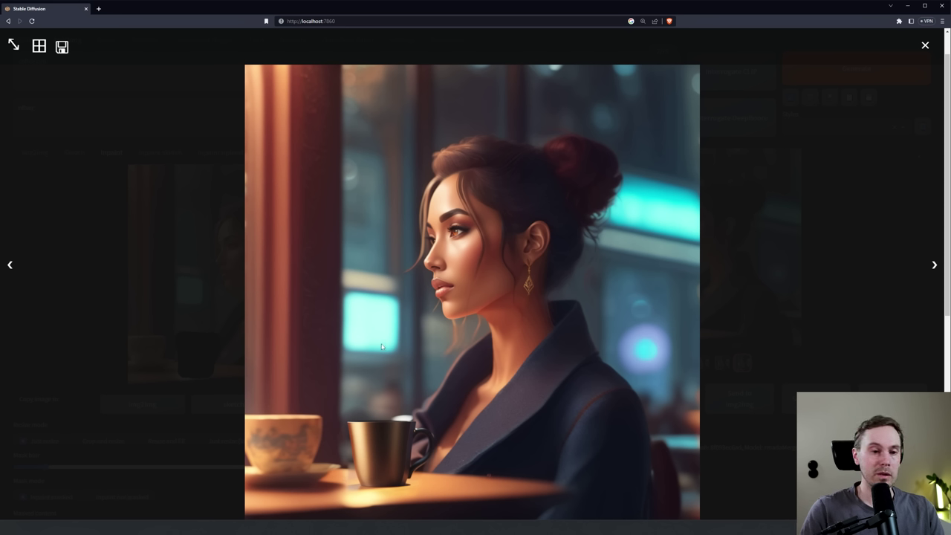
left_click(202, 158)
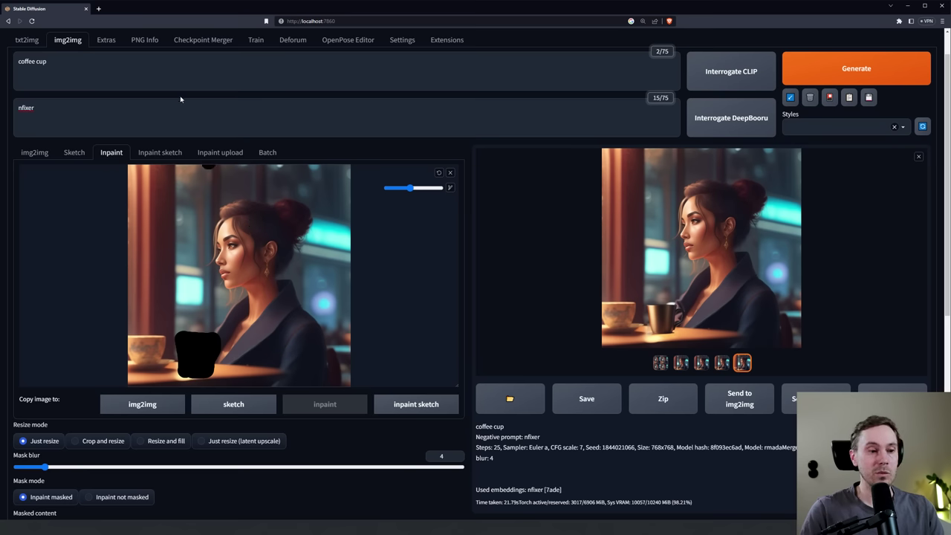
Use prompt 'blurred coffee cup out of focus' and view the beige-mug result full-screen.
left_click(123, 65)
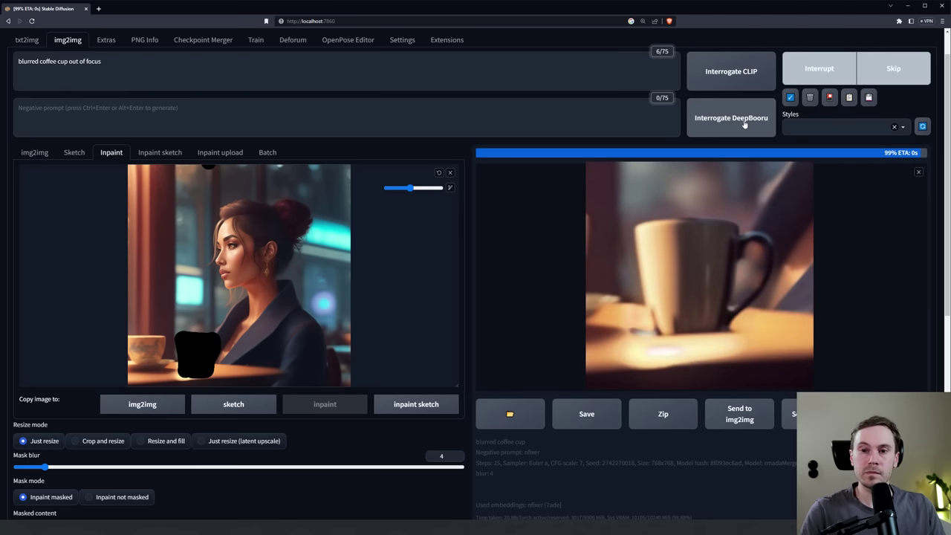
left_click(716, 303)
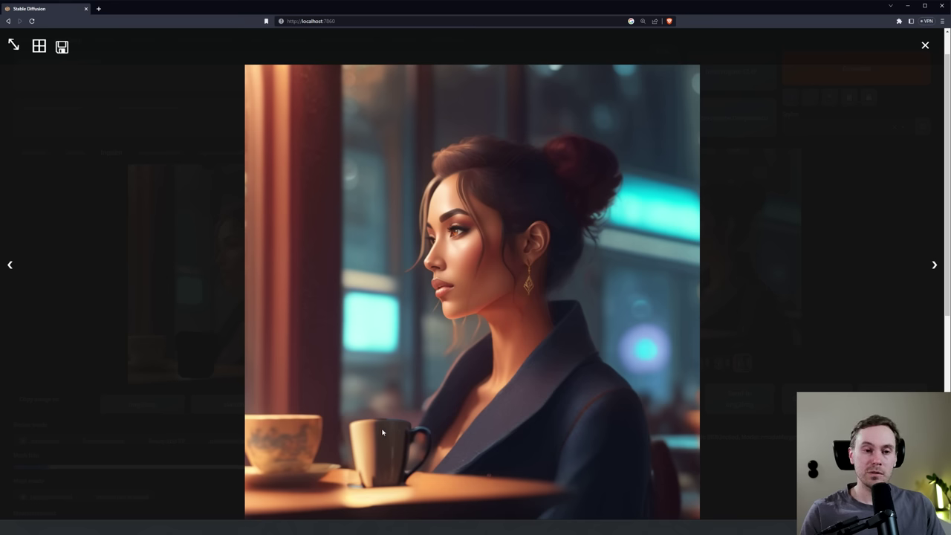
left_click(502, 381)
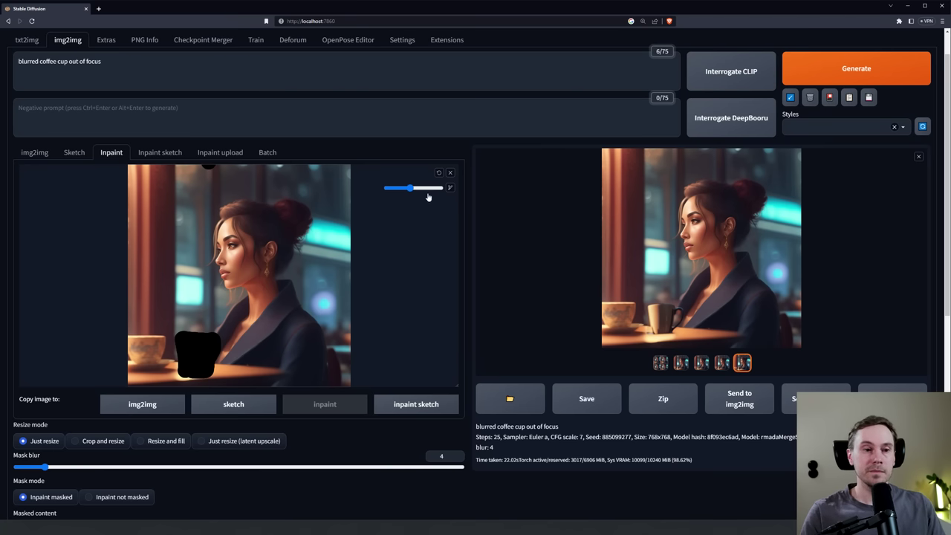
Clear the cup mask and paint a new mask over the woman's eyes.
left_click(438, 173)
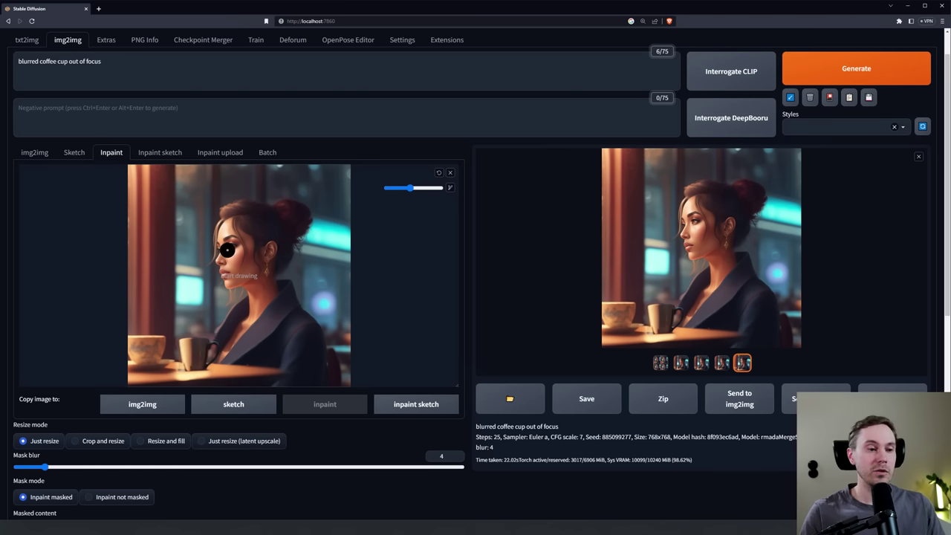
scroll(208, 253, "up", 5)
scroll(166, 216, "up", 2)
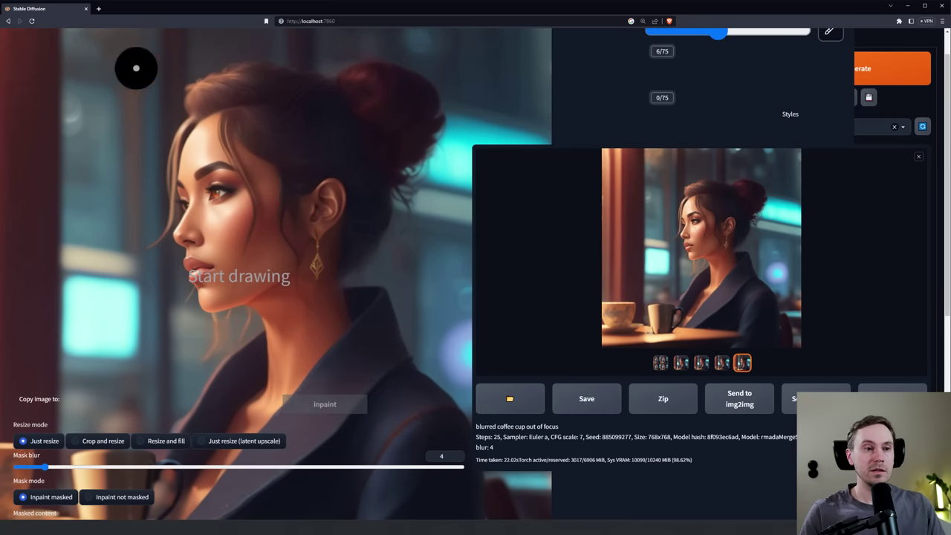
scroll(147, 214, "up", 2)
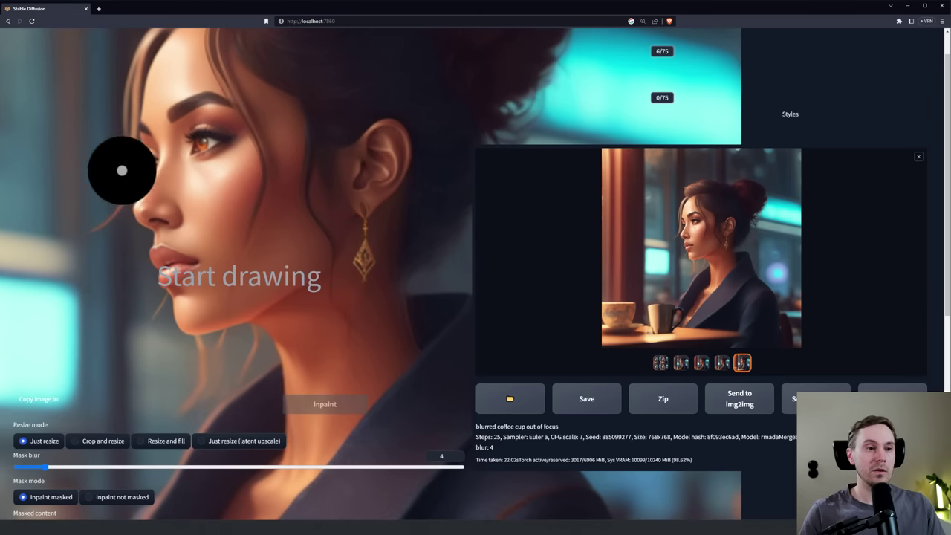
left_click_drag(211, 143, 168, 152)
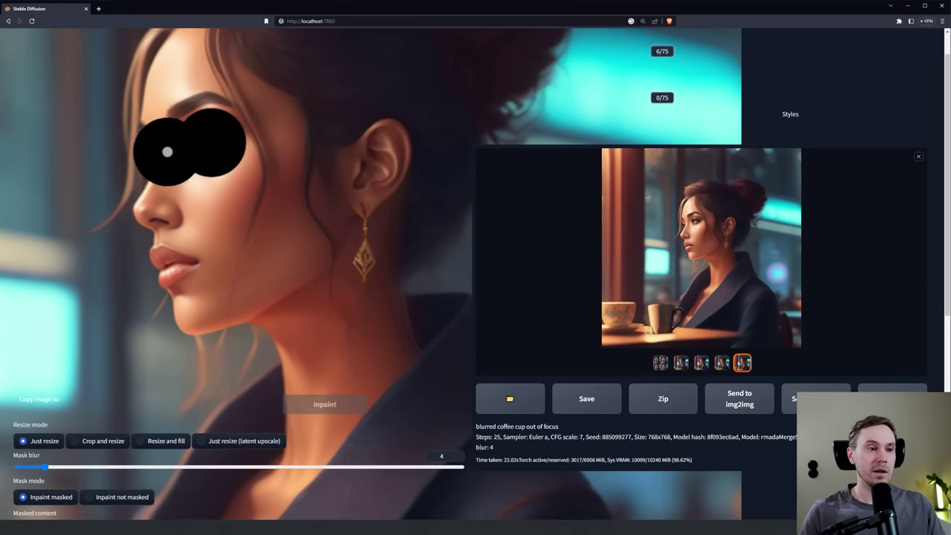
Replace the prompt with 'eyes'.
scroll(280, 268, "down", 3)
scroll(280, 268, "down", 4)
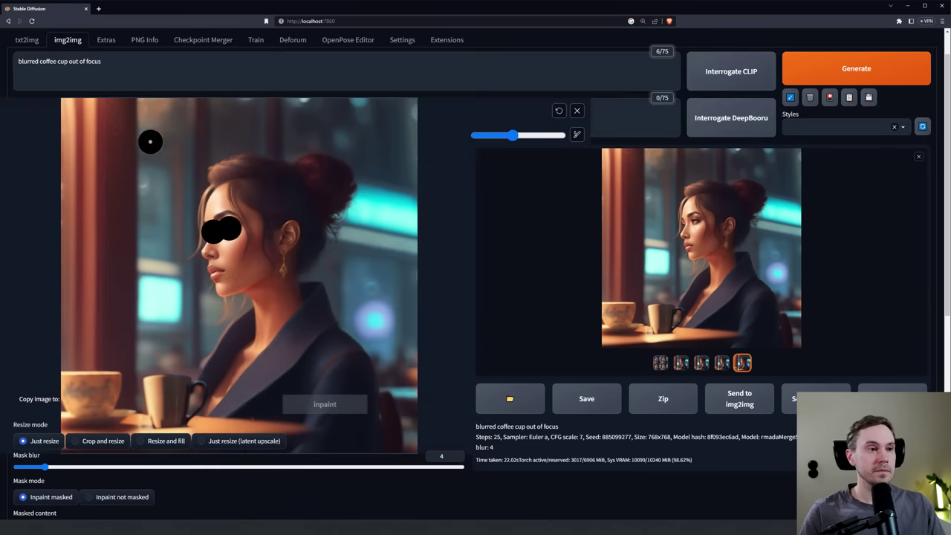
triple_click(158, 65)
type("eyes")
left_click(158, 122)
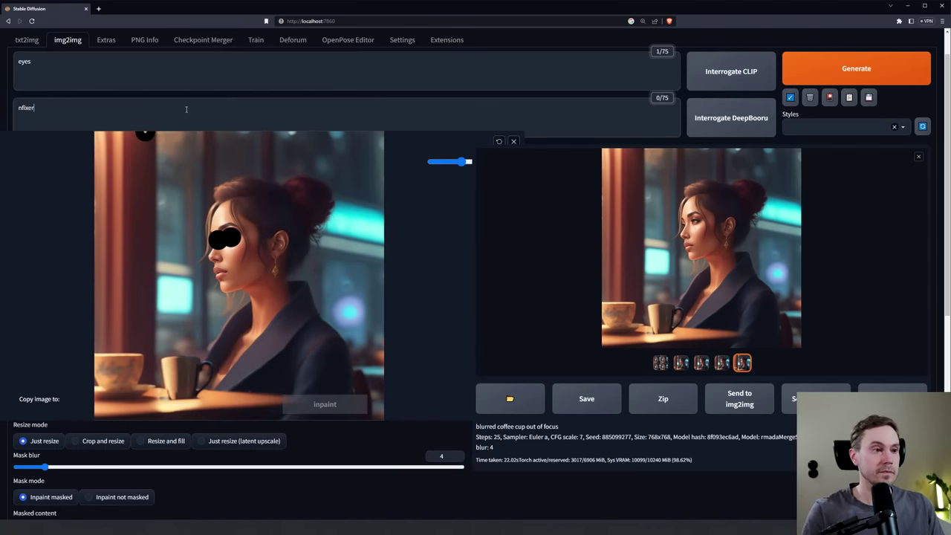
Set denoising strength to 0.6 and batch count to 2, then generate.
scroll(290, 297, "down", 5)
left_click_drag(327, 375, 284, 377)
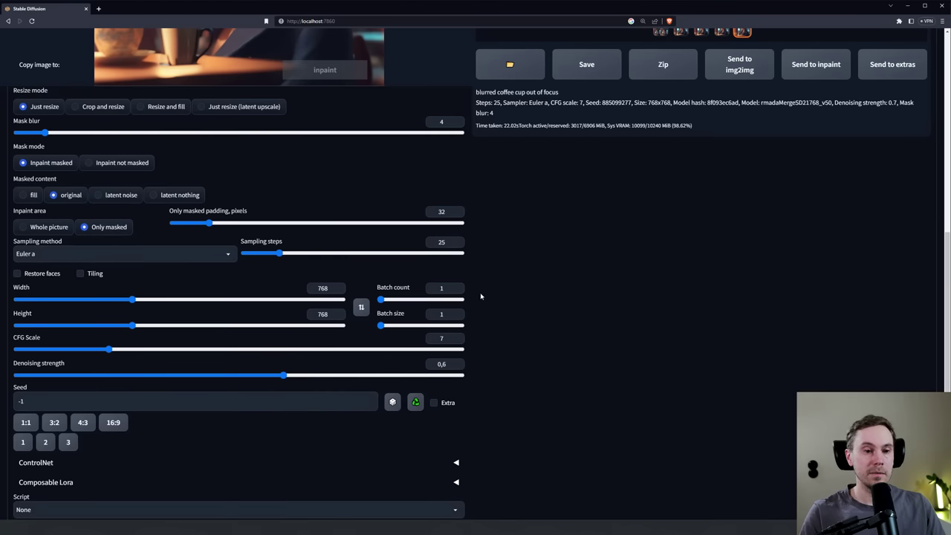
double_click(448, 288)
type("2")
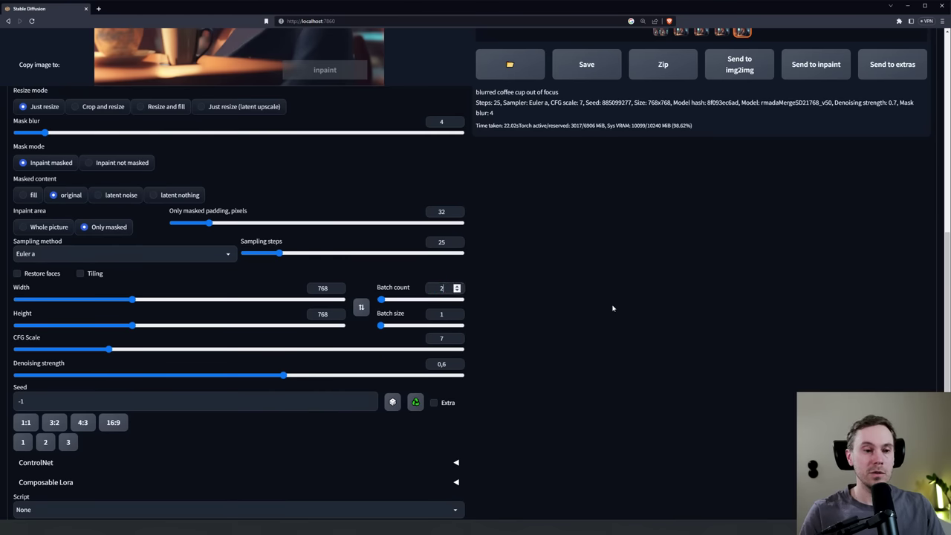
scroll(641, 307, "up", 10)
left_click(813, 110)
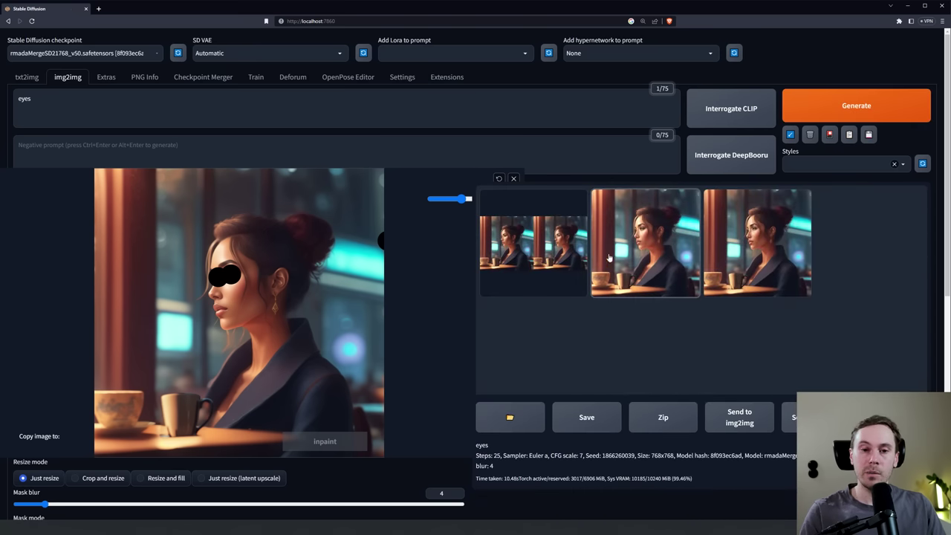
Review the second eyes result and load it as the inpaint source image.
left_click(613, 236)
left_click(641, 254)
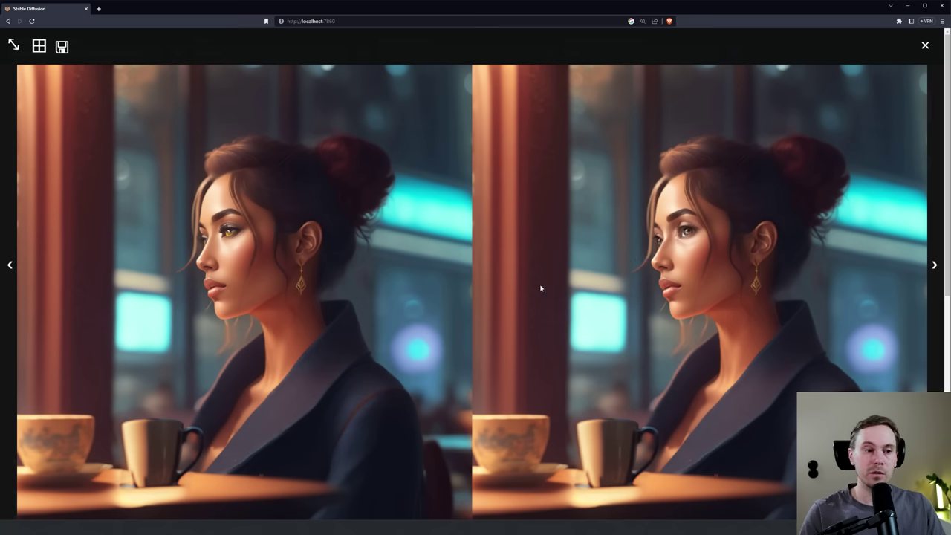
left_click(560, 288)
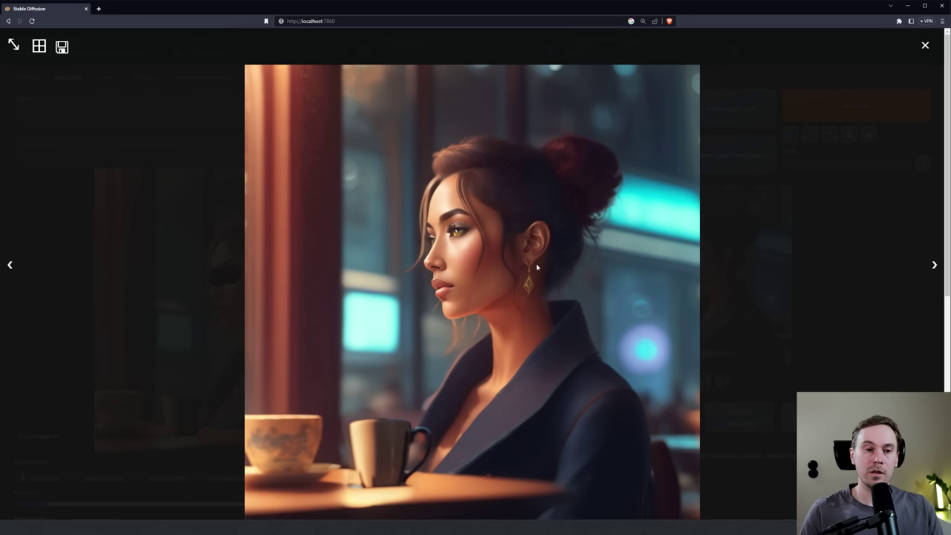
left_click(508, 234)
mouse_move(718, 253)
left_mouse_down()
mouse_move(548, 281)
mouse_move(296, 297)
mouse_move(245, 268)
left_mouse_up()
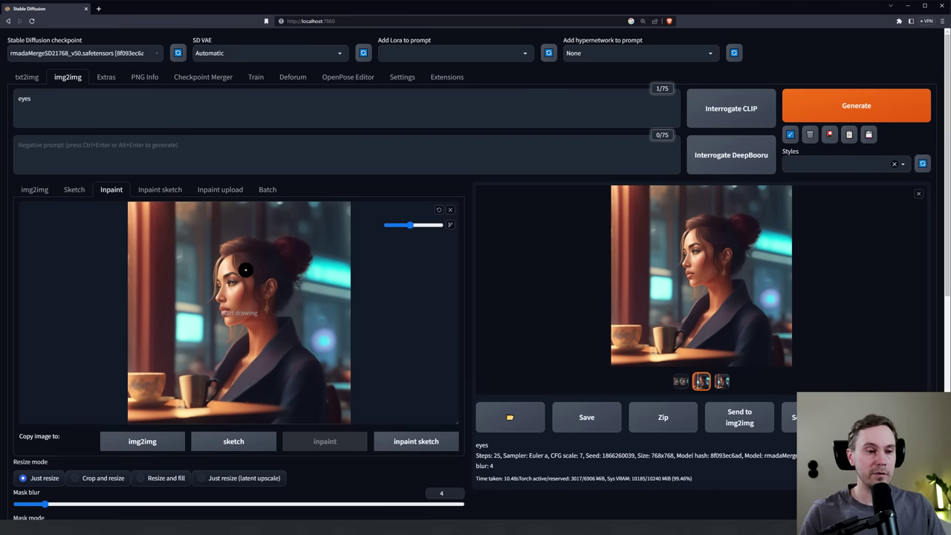
Mask the earring, prompt 'beautiful golden earring', generate, and view the result full-screen.
scroll(286, 310, "up", 6, "ctrl")
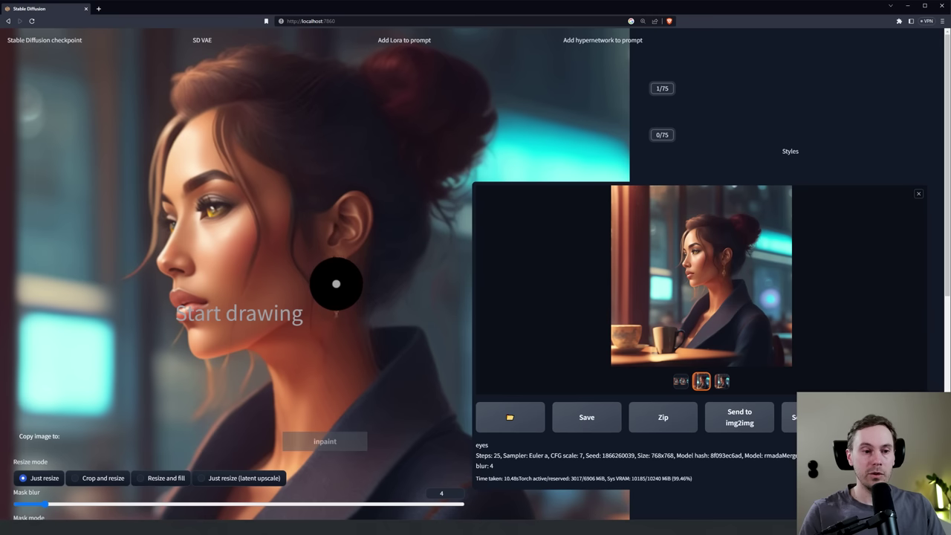
left_click_drag(330, 282, 335, 297)
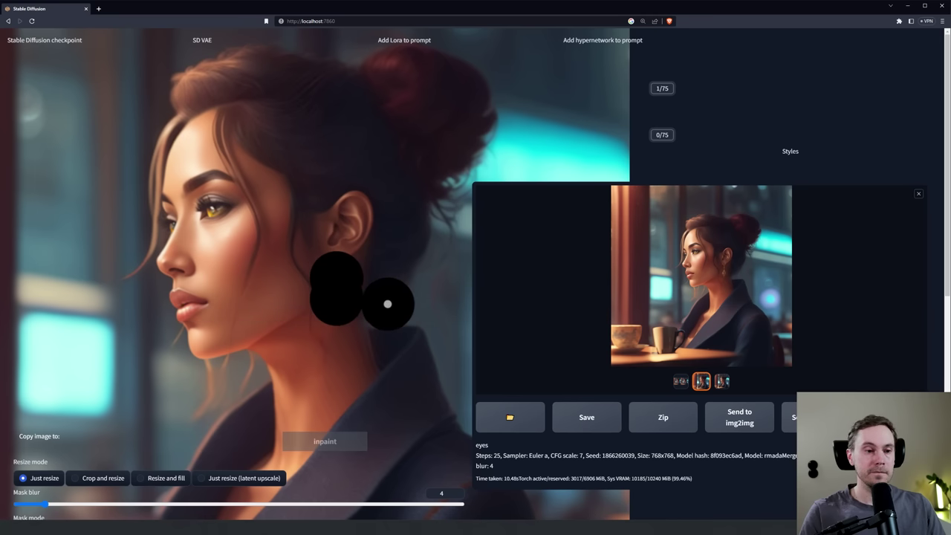
scroll(386, 304, "down", 2, "ctrl")
scroll(357, 273, "down", 3, "ctrl")
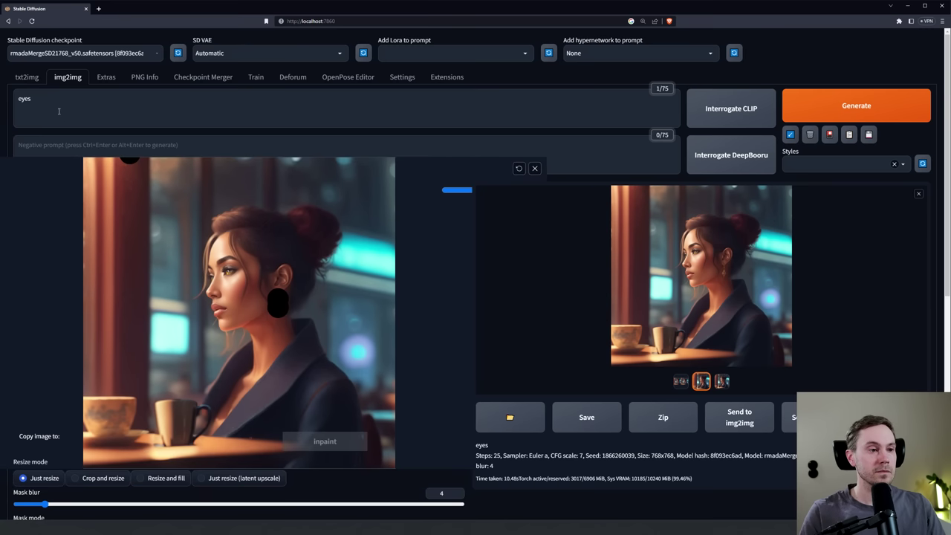
left_click(59, 111)
key("ctrl+a")
type("beaut")
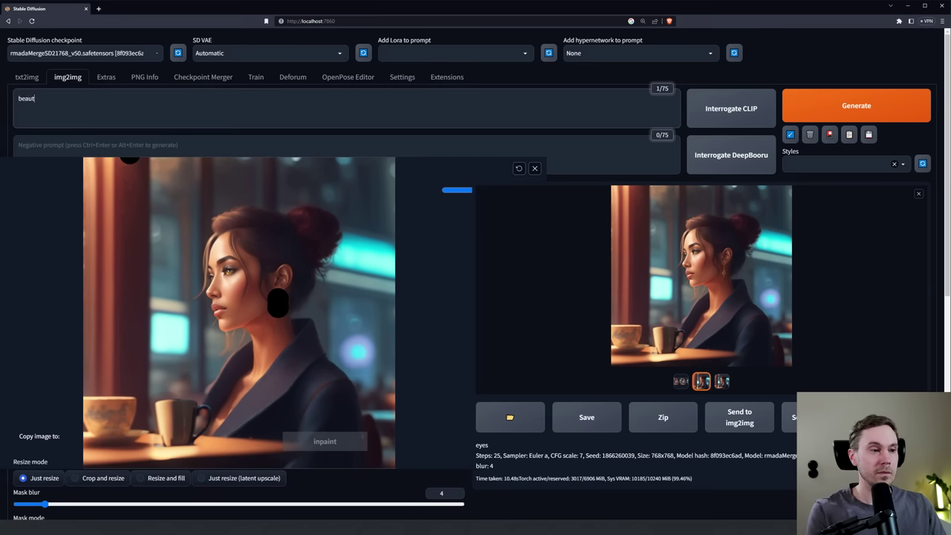
type("iful golden ear")
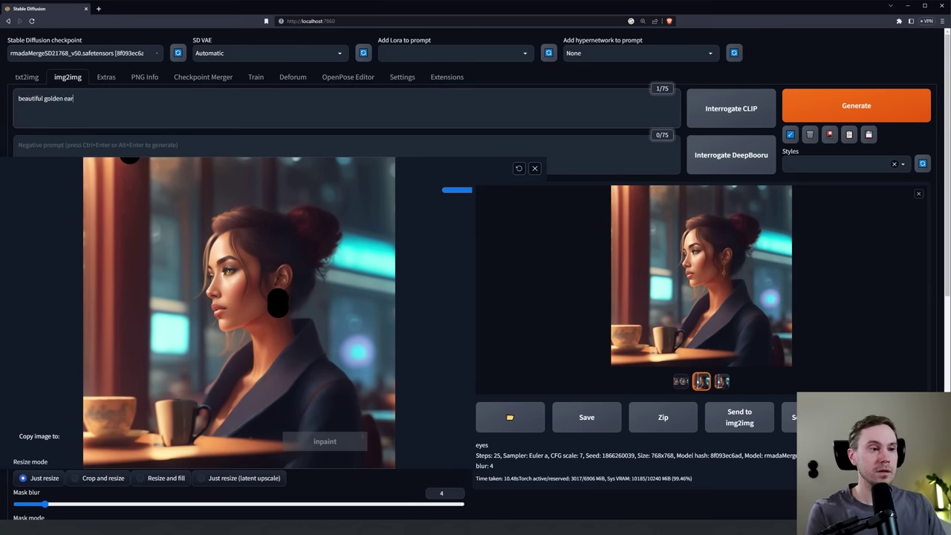
type("ring")
key("ctrl+Return")
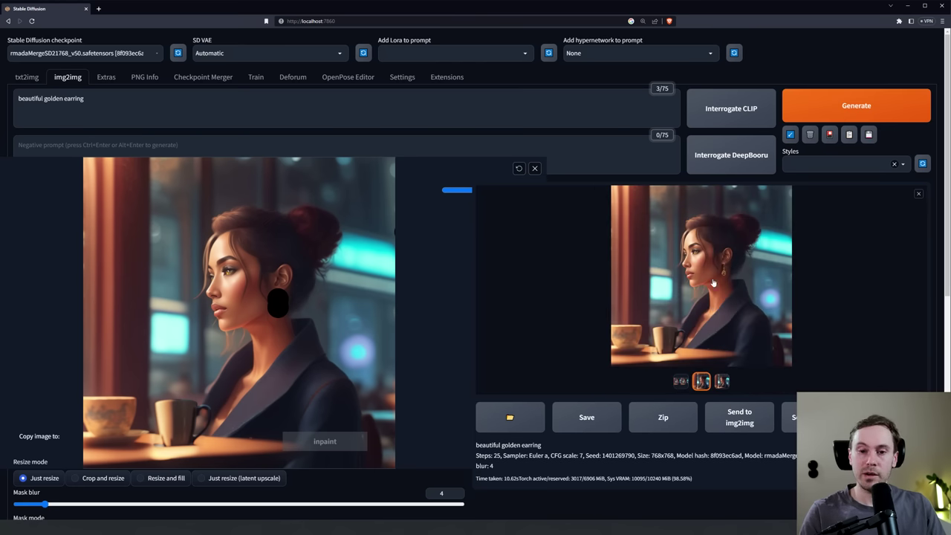
left_click(713, 282)
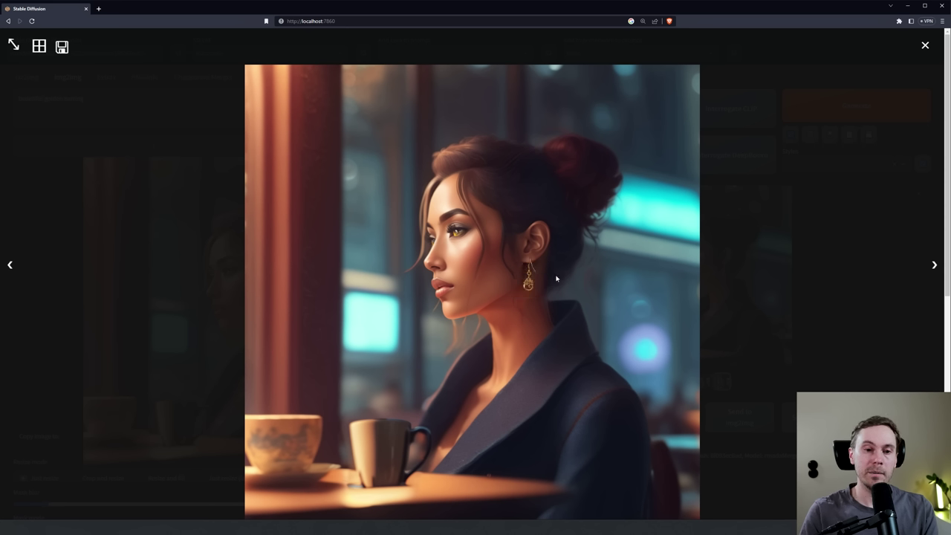
Inspect the previous golden earring result full-screen, twice, then close the viewer.
left_click(547, 286)
scroll(384, 348, "down", 3)
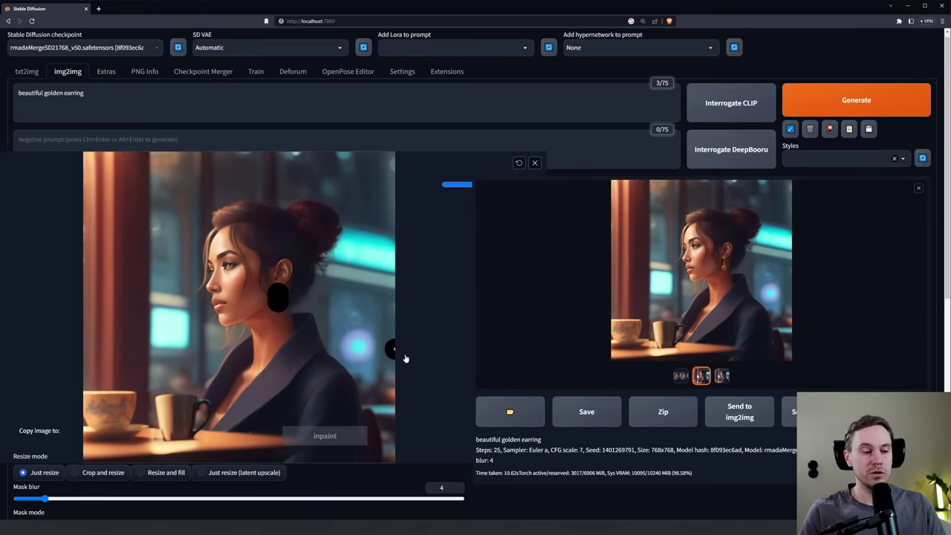
scroll(385, 352, "down", 1)
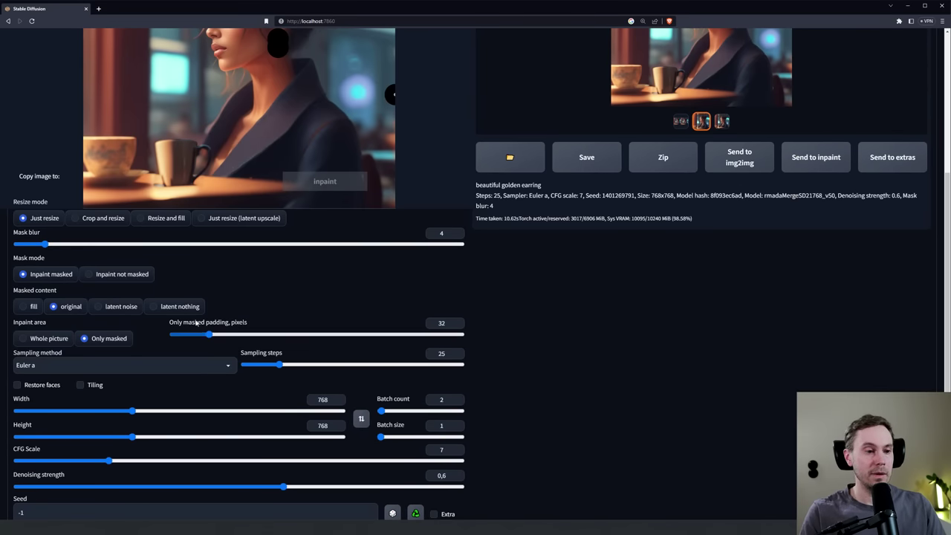
scroll(233, 340, "up", 3)
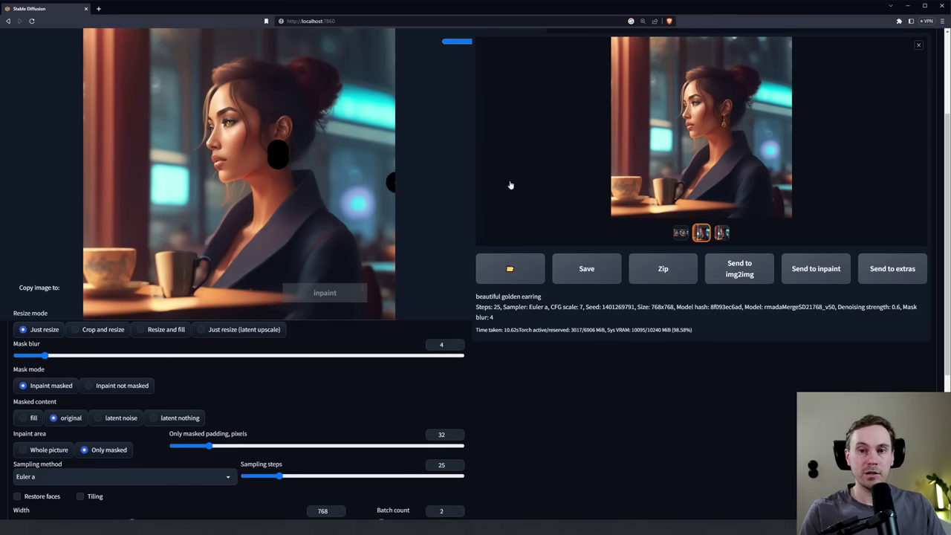
left_click(723, 136)
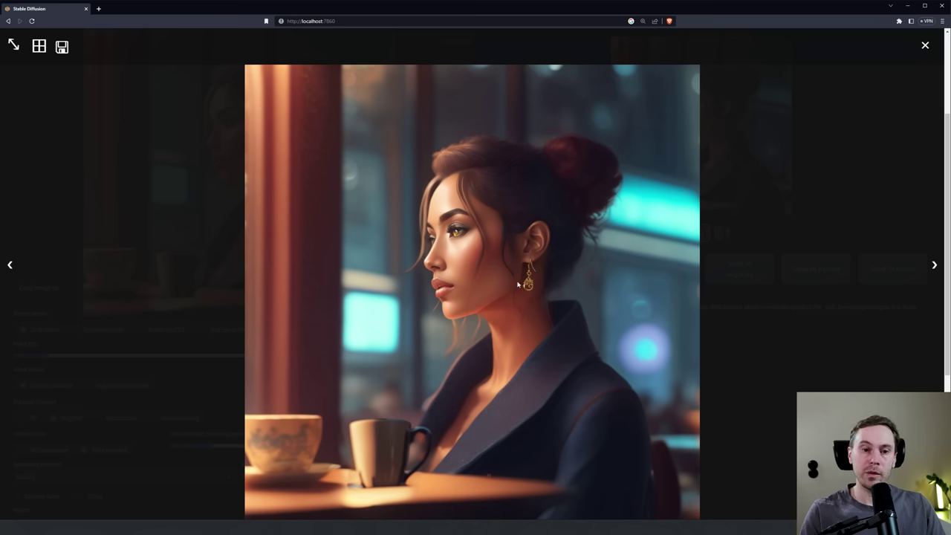
left_click(514, 315)
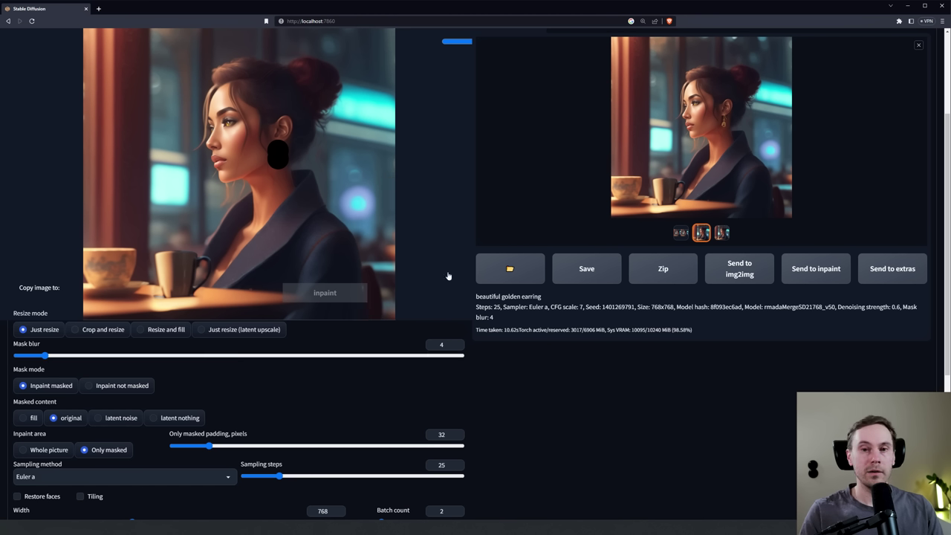
left_click(706, 159)
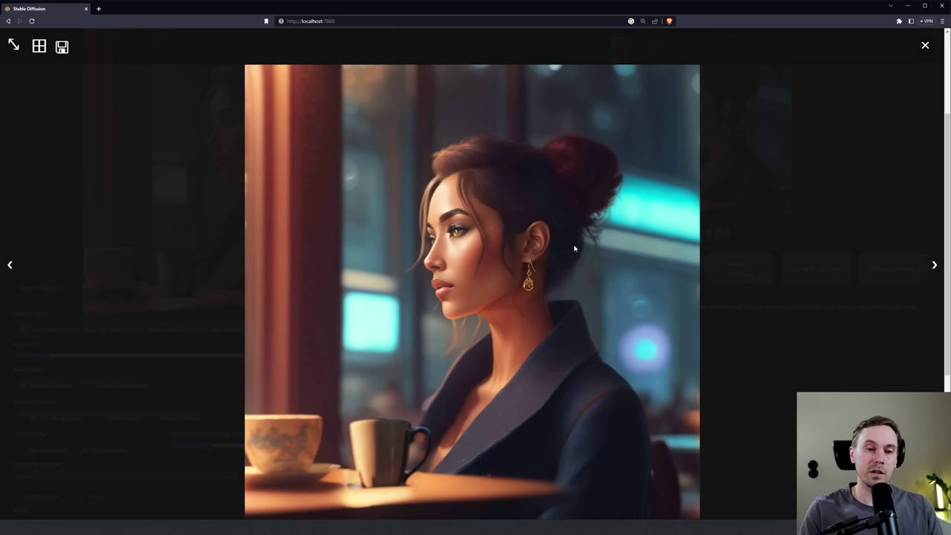
left_click(574, 244)
Raise mask blur to 20, lower masked padding to 8 pixels, and regenerate the earring.
left_click_drag(43, 357, 156, 357)
scroll(390, 418, "down", 2)
left_click_drag(208, 297, 179, 299)
scroll(573, 279, "up", 3)
scroll(572, 279, "up", 1)
left_click(854, 69)
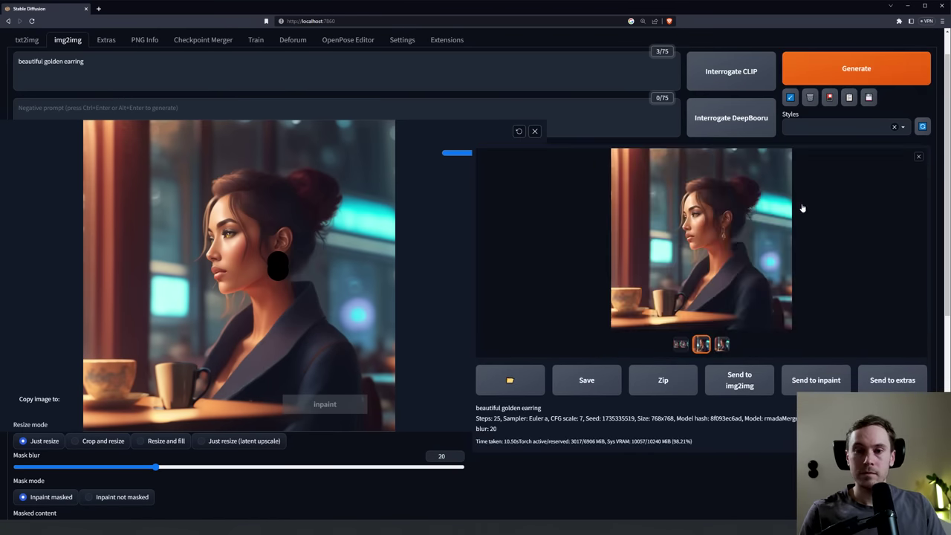
View the new longer dangling gold drop earring result full-screen.
left_click(705, 234)
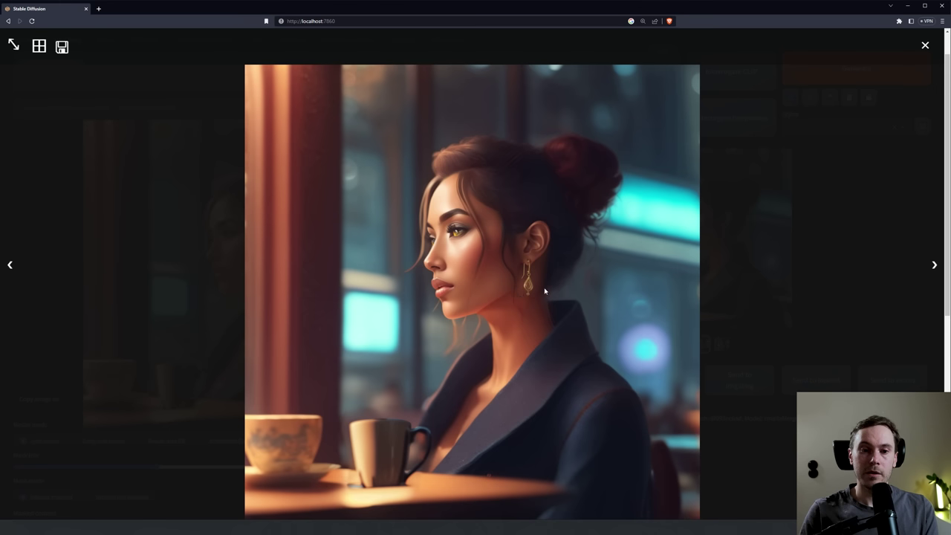